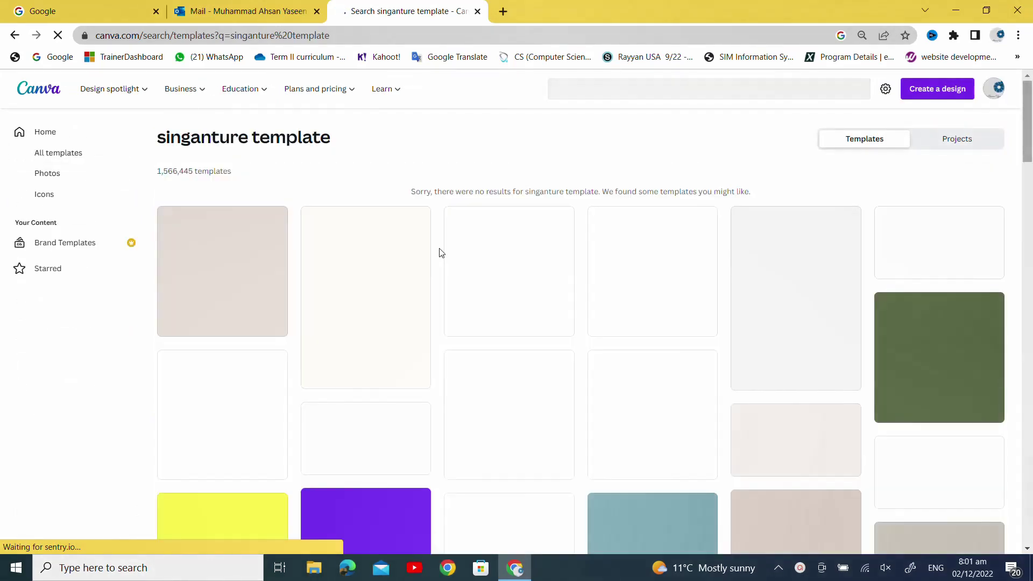
- Search Canva templates for 'email signature' in place of the misspelled query
{"action": "scroll", "coordinate": [414, 325], "scroll_direction": "down", "scroll_amount": 6}
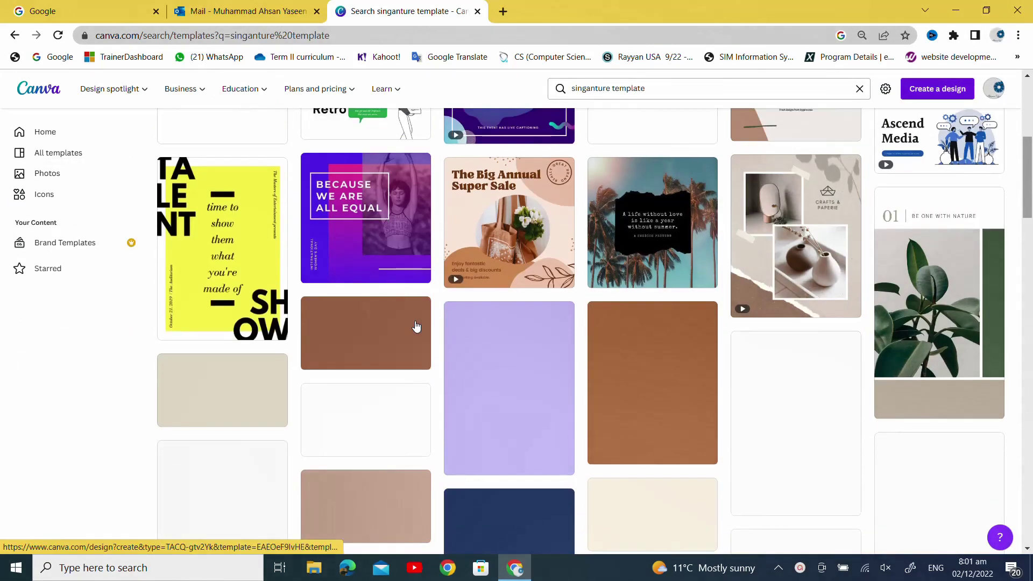
{"action": "scroll", "coordinate": [420, 329], "scroll_direction": "down", "scroll_amount": 7}
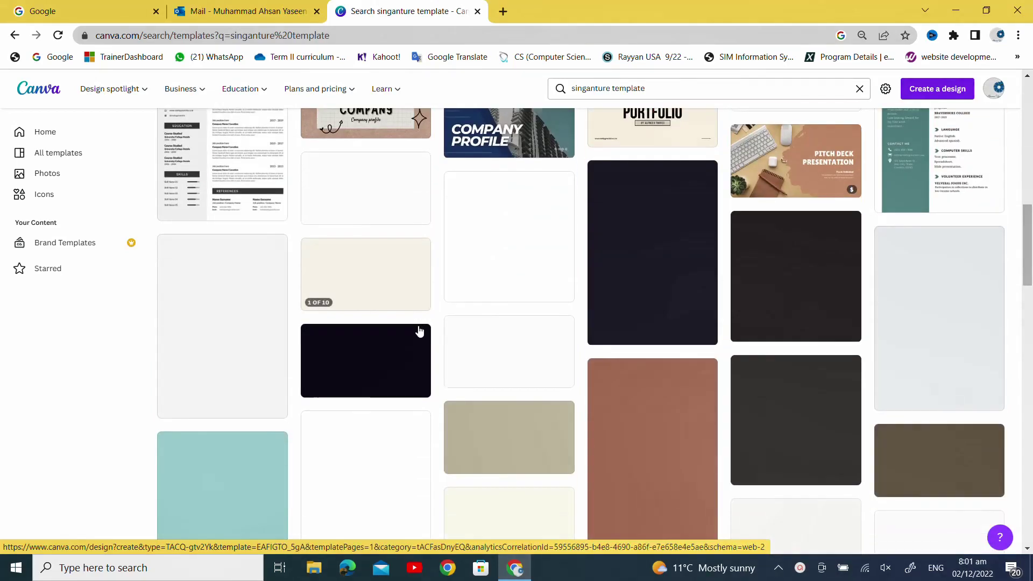
{"action": "scroll", "coordinate": [419, 329], "scroll_direction": "up", "scroll_amount": 13}
{"action": "left_click_drag", "start_coordinate": [646, 88], "coordinate": [541, 95]}
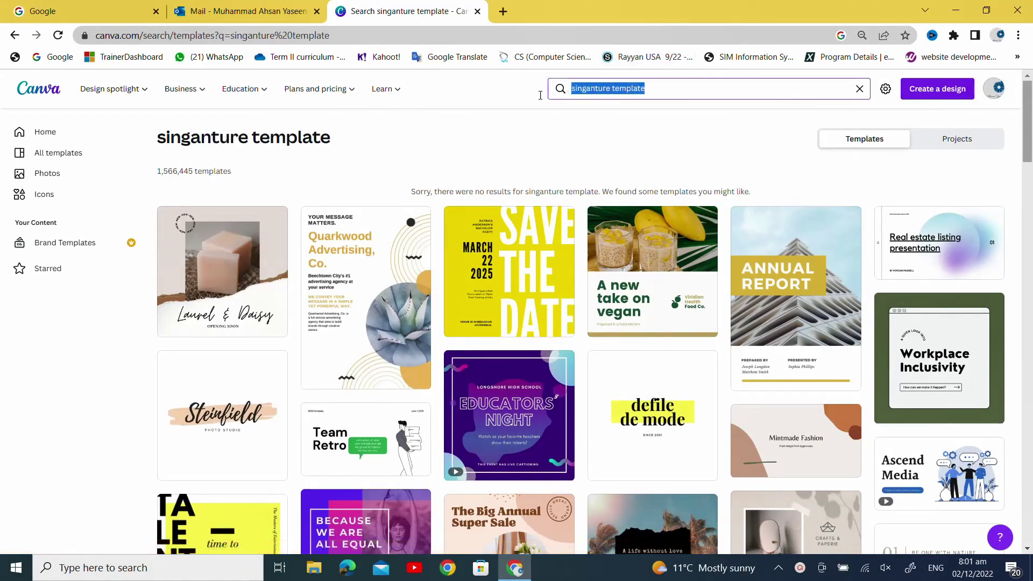
{"action": "type", "text": "email s"}
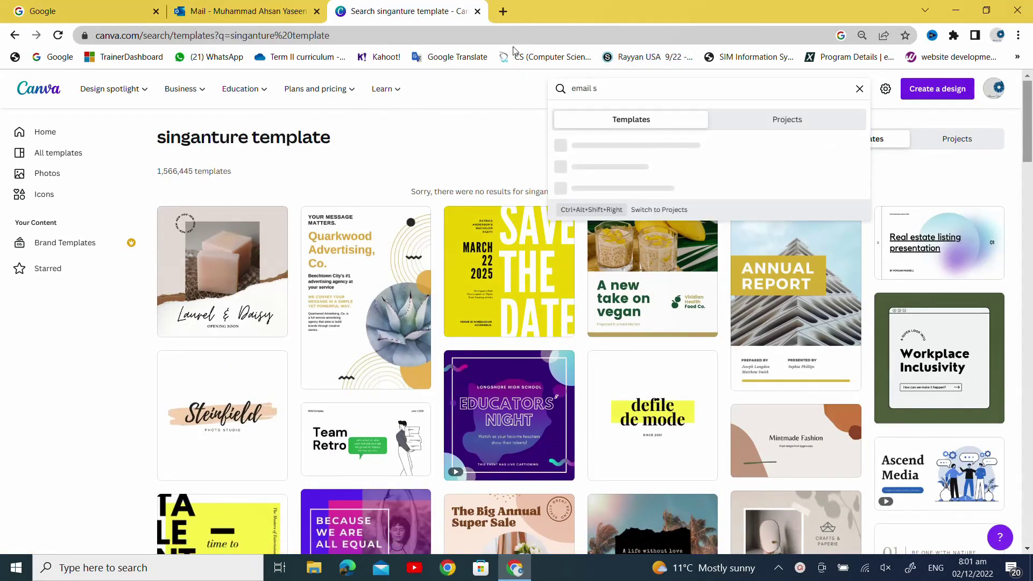
{"action": "type", "text": "ignature"}
{"action": "key", "text": "Return"}
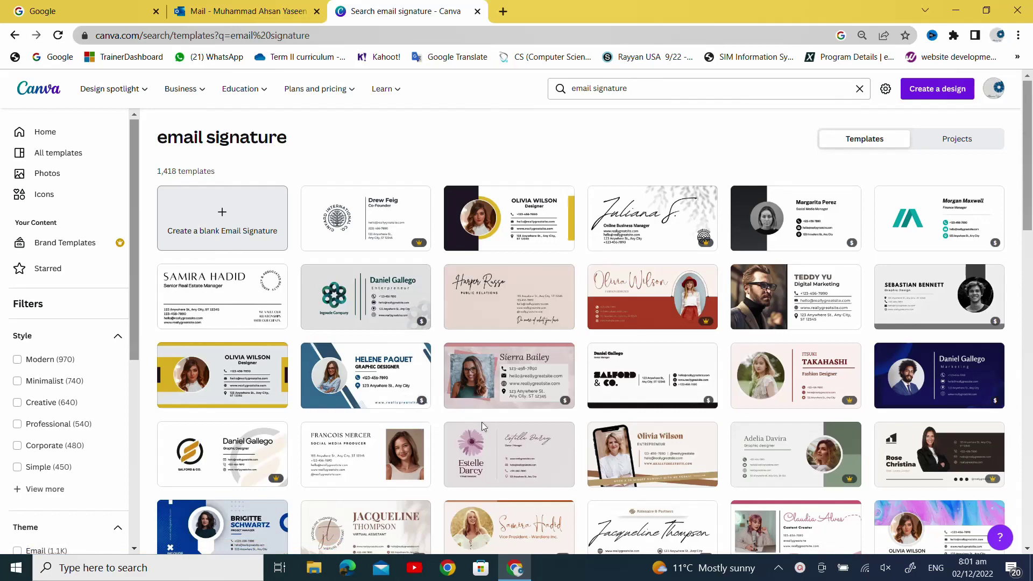
{"action": "scroll", "coordinate": [635, 437], "scroll_direction": "down", "scroll_amount": 1}
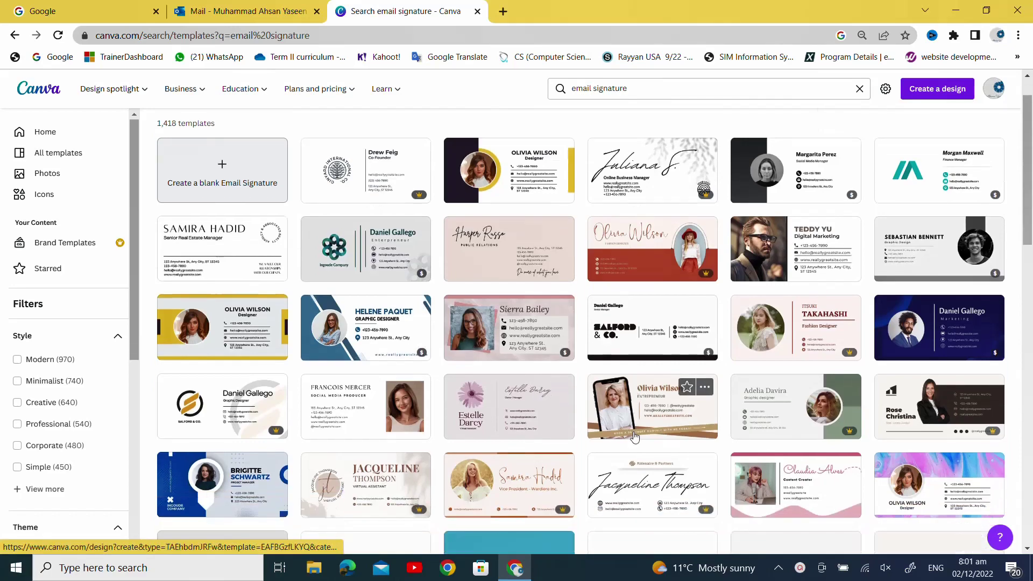
{"action": "scroll", "coordinate": [635, 437], "scroll_direction": "down", "scroll_amount": 3}
{"action": "scroll", "coordinate": [635, 437], "scroll_direction": "down", "scroll_amount": 6}
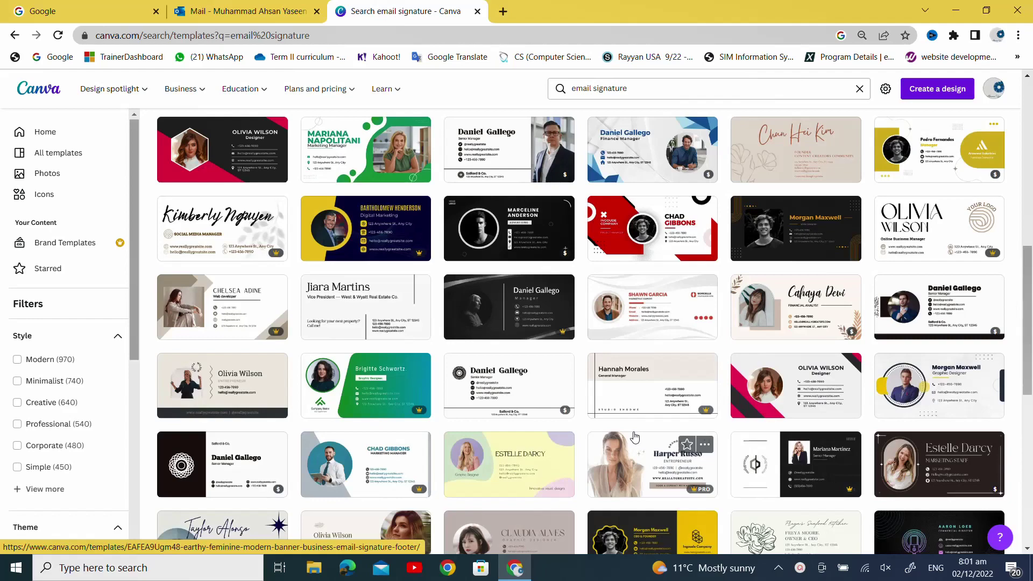
{"action": "scroll", "coordinate": [635, 437], "scroll_direction": "up", "scroll_amount": 3}
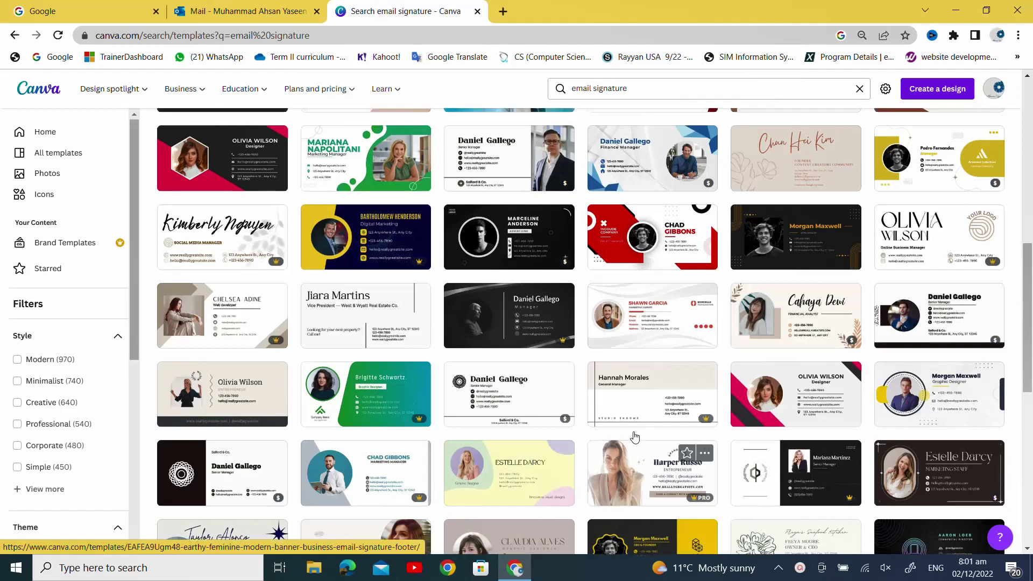
{"action": "scroll", "coordinate": [635, 437], "scroll_direction": "down", "scroll_amount": 7}
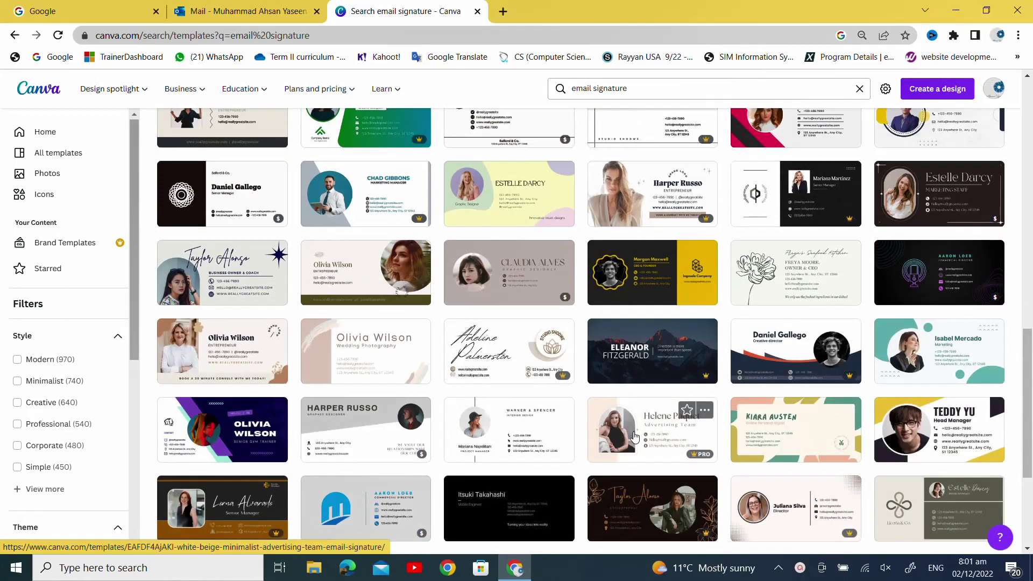
{"action": "scroll", "coordinate": [635, 437], "scroll_direction": "down", "scroll_amount": 4}
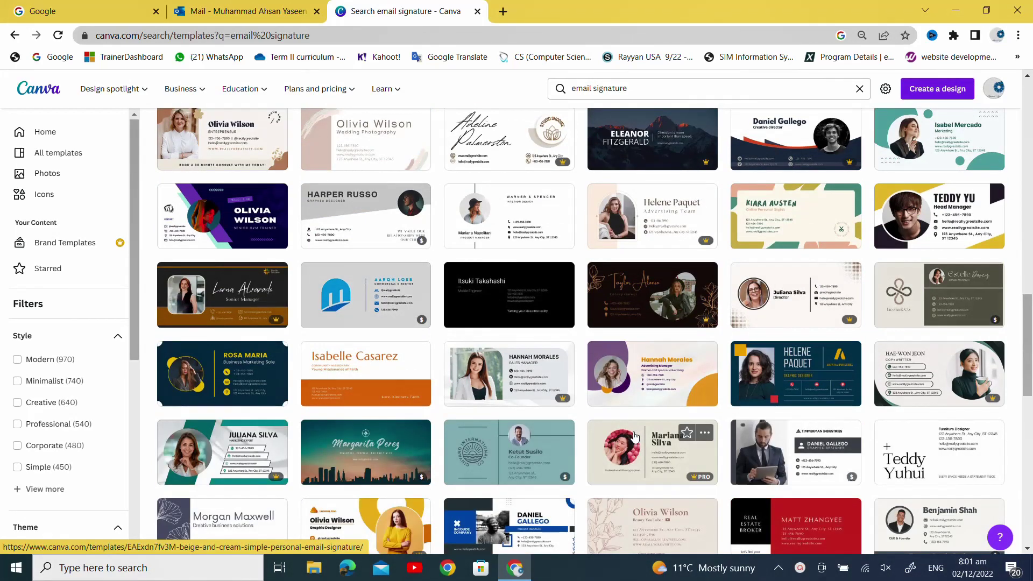
{"action": "scroll", "coordinate": [635, 437], "scroll_direction": "down", "scroll_amount": 7}
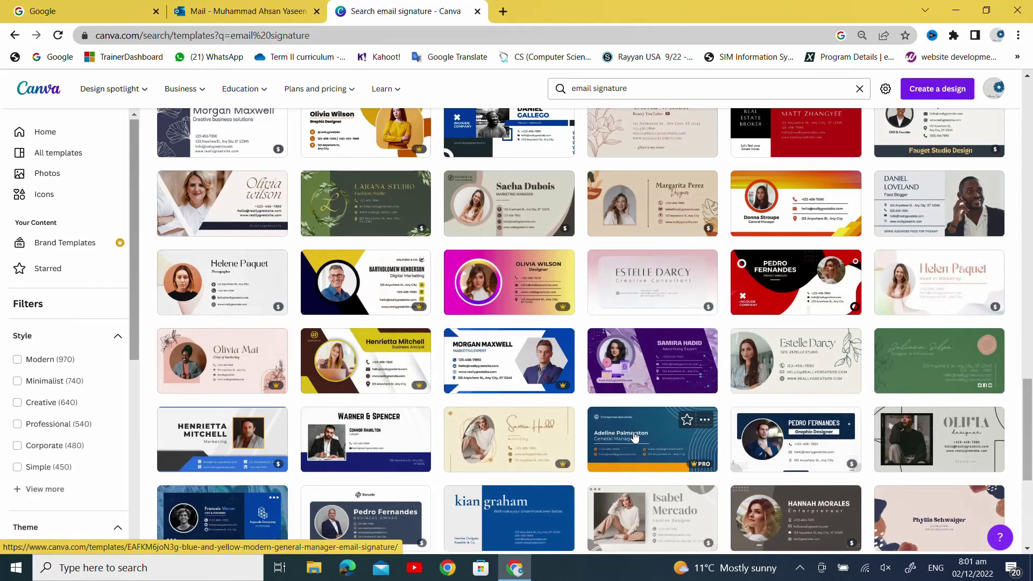
{"action": "scroll", "coordinate": [635, 437], "scroll_direction": "down", "scroll_amount": 5}
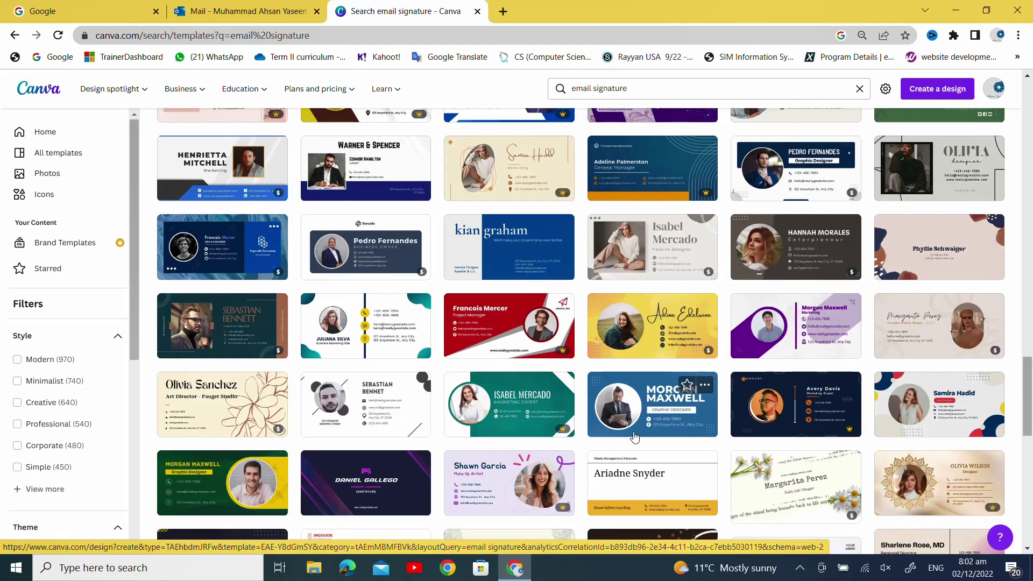
{"action": "scroll", "coordinate": [635, 437], "scroll_direction": "down", "scroll_amount": 6}
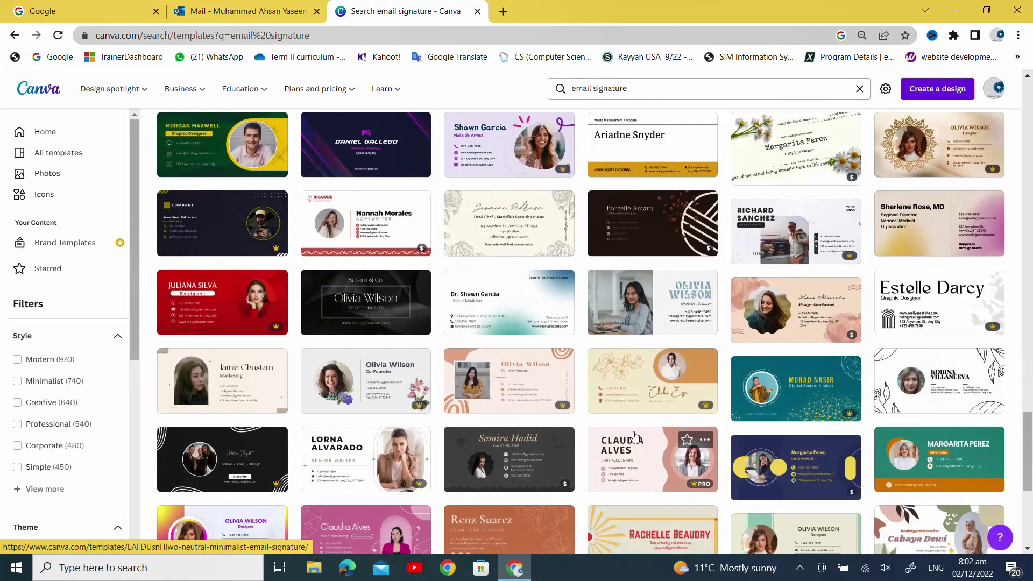
{"action": "scroll", "coordinate": [635, 437], "scroll_direction": "down", "scroll_amount": 6}
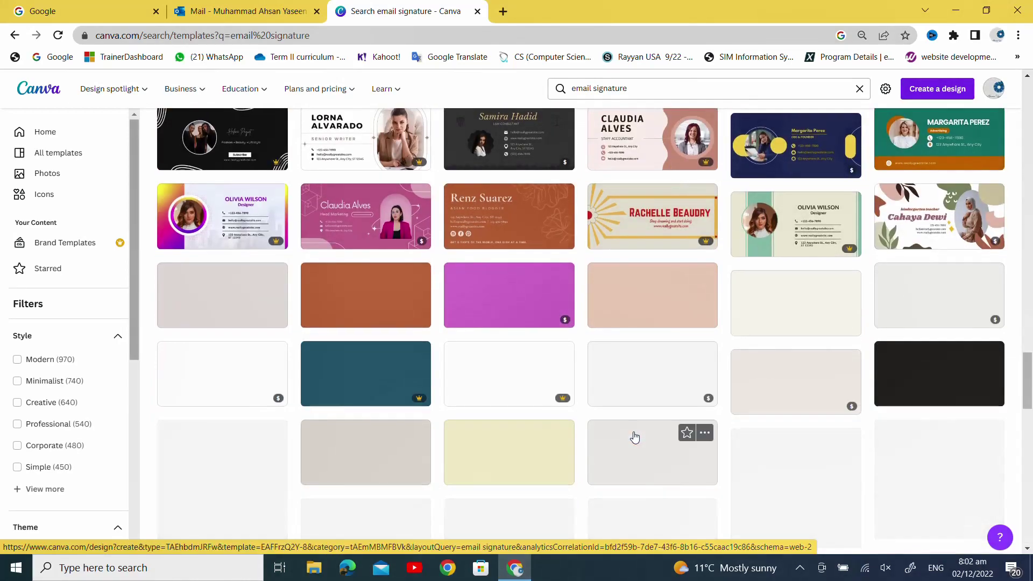
{"action": "scroll", "coordinate": [635, 437], "scroll_direction": "down", "scroll_amount": 20}
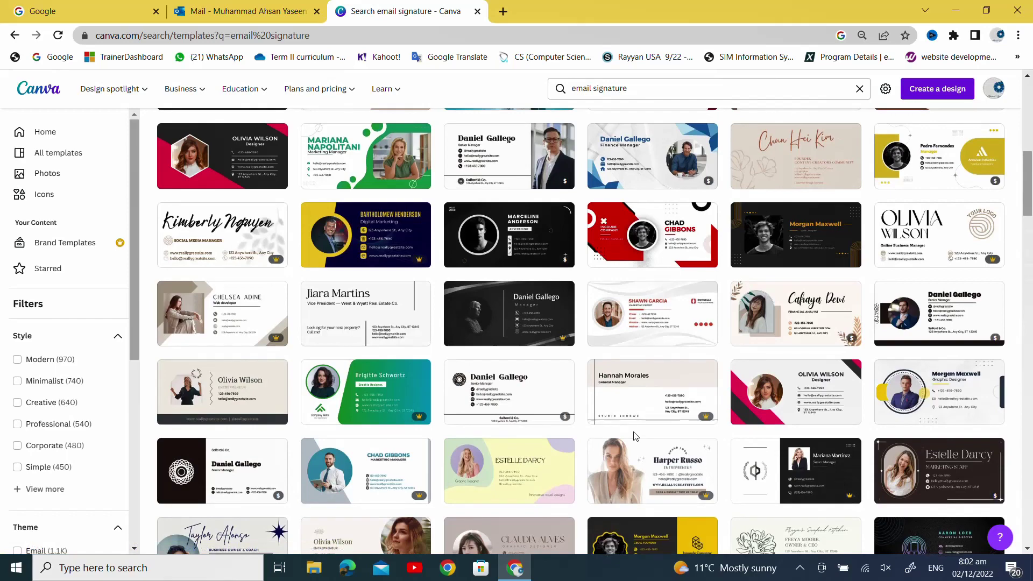
{"action": "scroll", "coordinate": [635, 437], "scroll_direction": "up", "scroll_amount": 4}
{"action": "scroll", "coordinate": [635, 437], "scroll_direction": "down", "scroll_amount": 3}
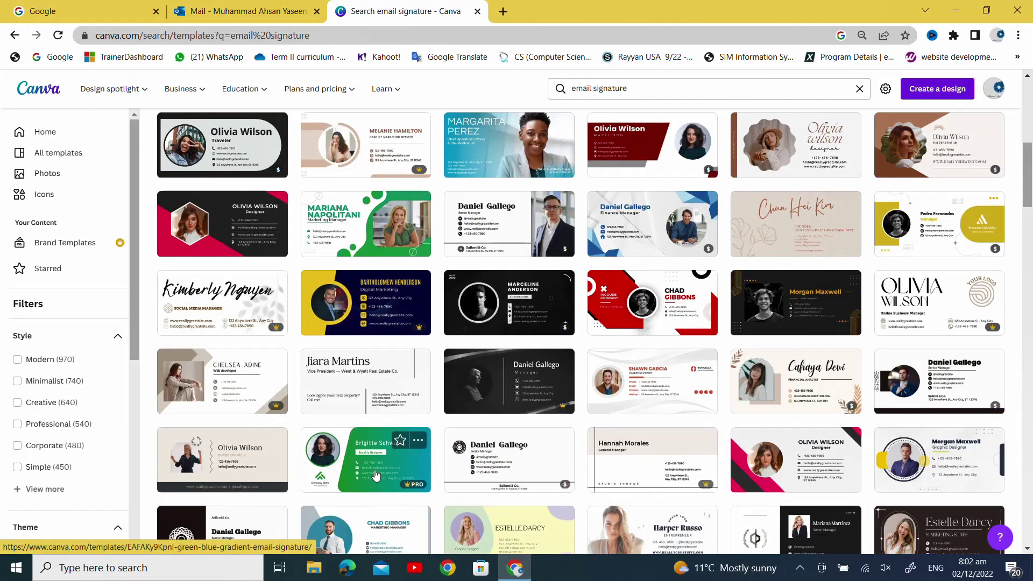
{"action": "scroll", "coordinate": [355, 475], "scroll_direction": "up", "scroll_amount": 3}
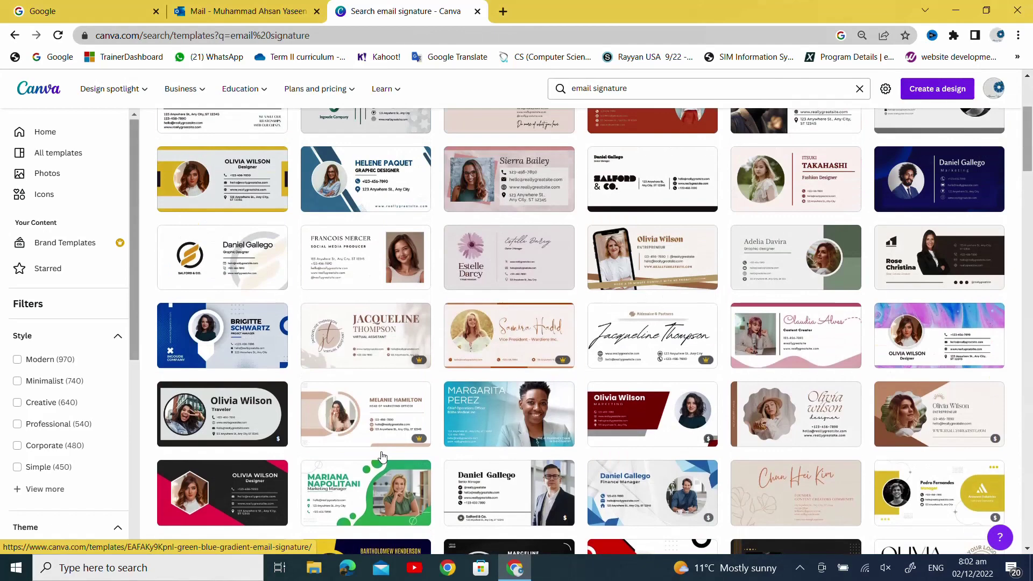
{"action": "scroll", "coordinate": [381, 451], "scroll_direction": "down", "scroll_amount": 1}
{"action": "scroll", "coordinate": [418, 390], "scroll_direction": "up", "scroll_amount": 3}
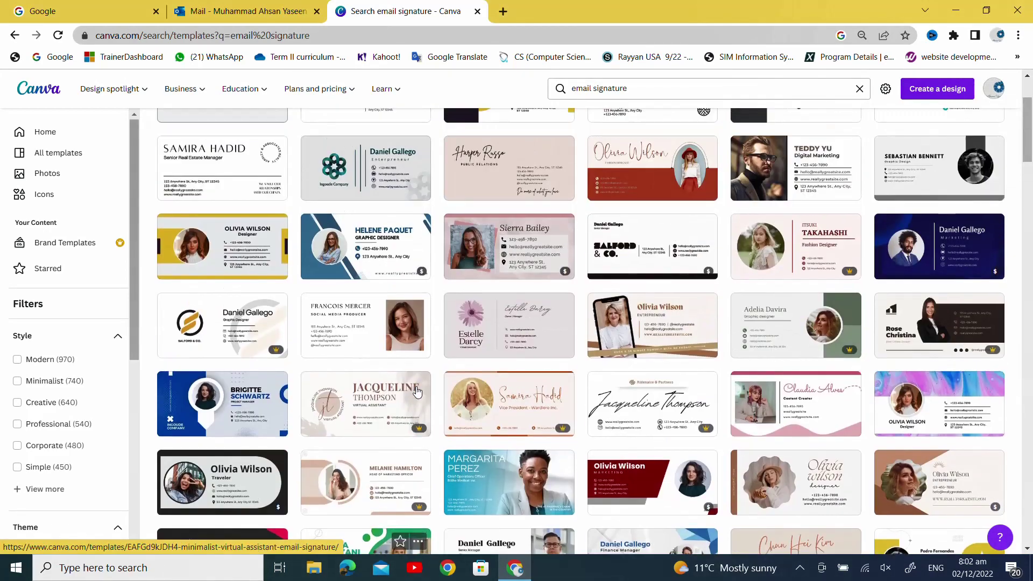
{"action": "scroll", "coordinate": [421, 390], "scroll_direction": "up", "scroll_amount": 3}
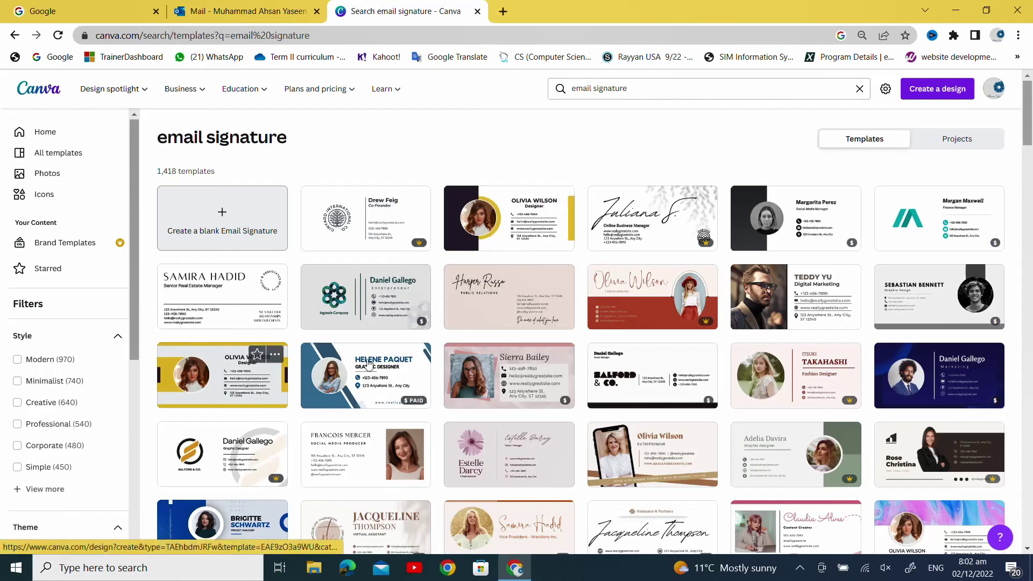
- Open the Modern Email Signature Template as a design in a new tab
{"action": "left_click", "coordinate": [455, 247]}
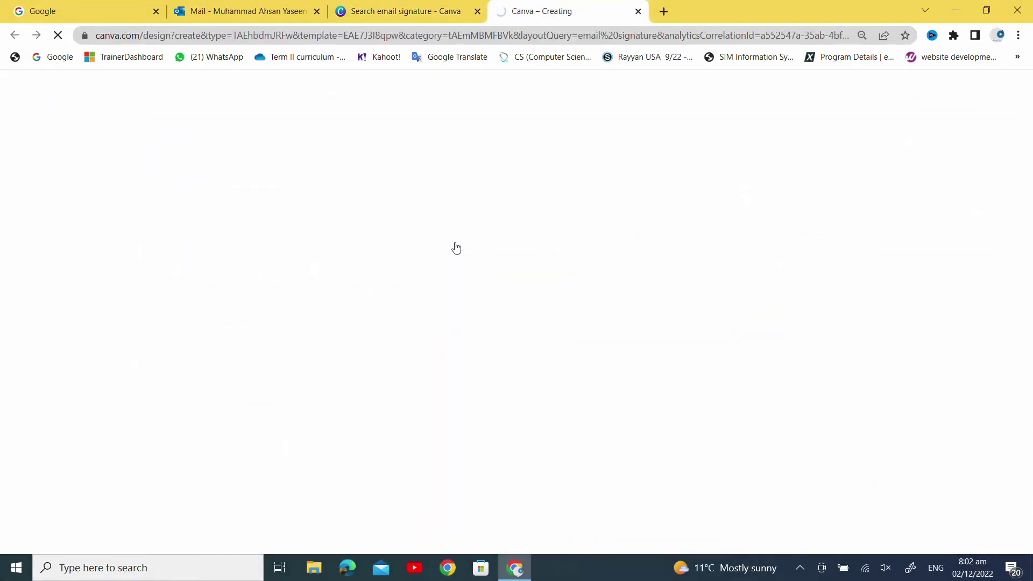
{"action": "left_click", "coordinate": [433, 14]}
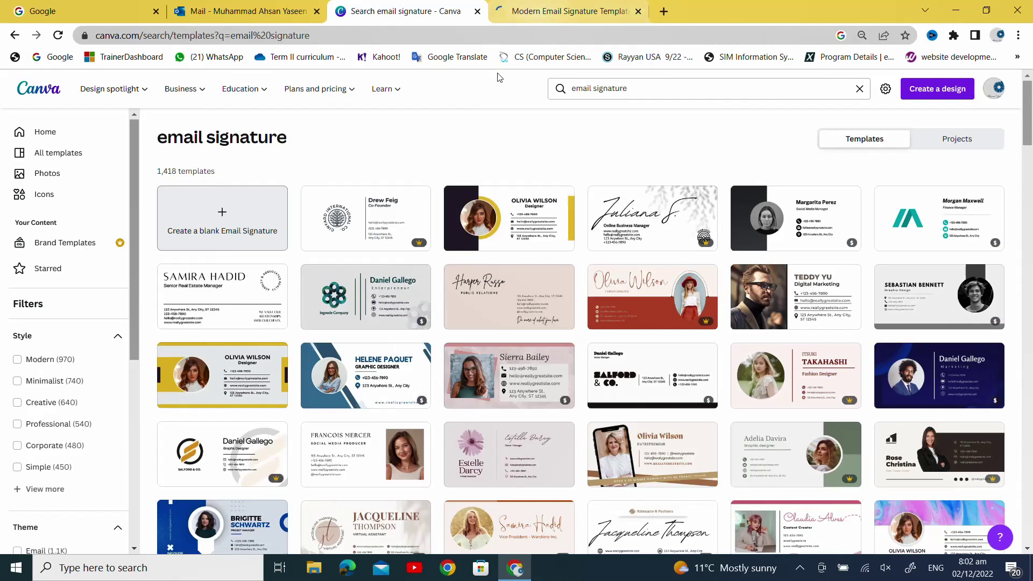
{"action": "left_click", "coordinate": [544, 7]}
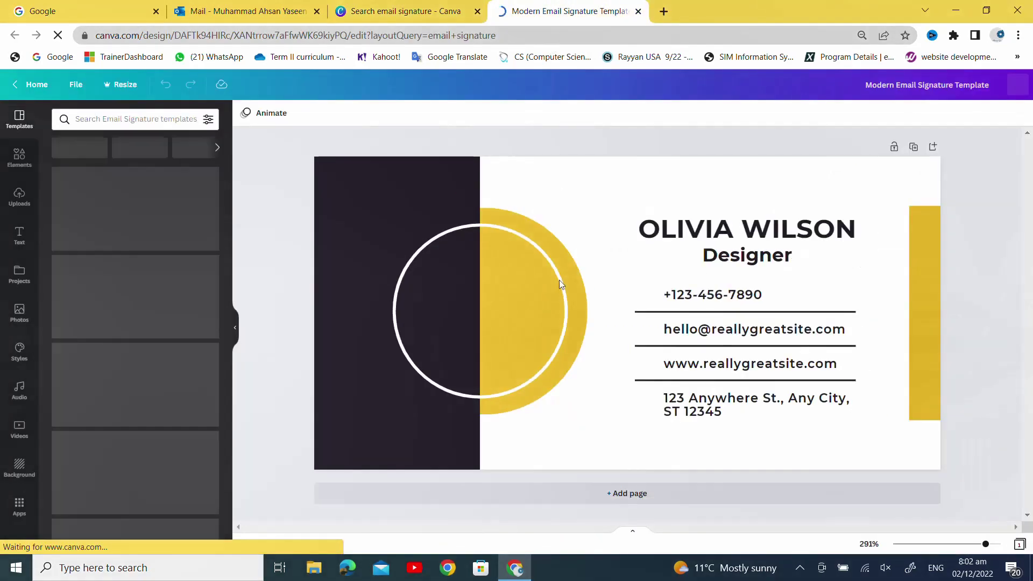
- Delete the sample photo from the template's circle frame
{"action": "left_click", "coordinate": [488, 313]}
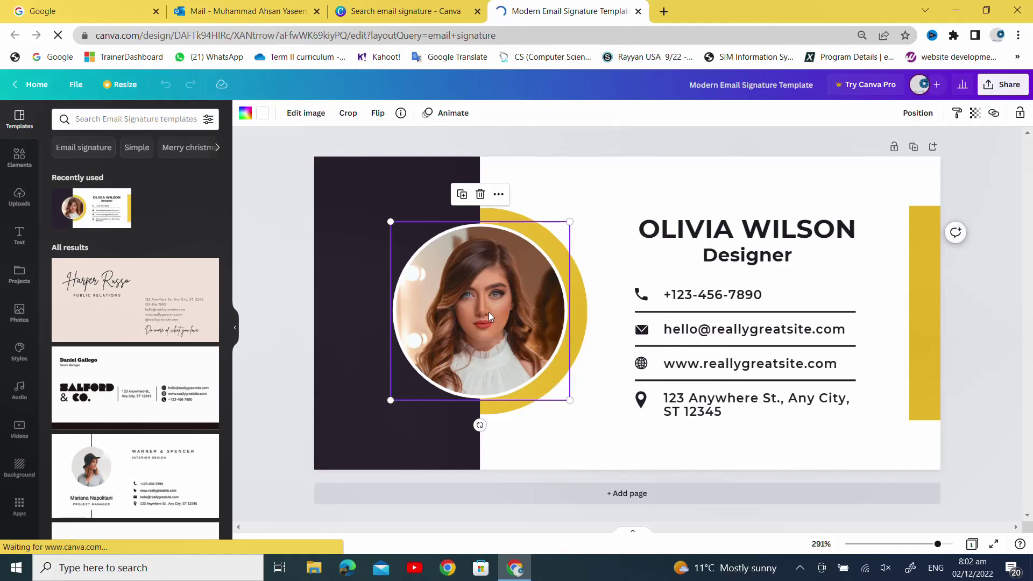
{"action": "key", "text": "Delete"}
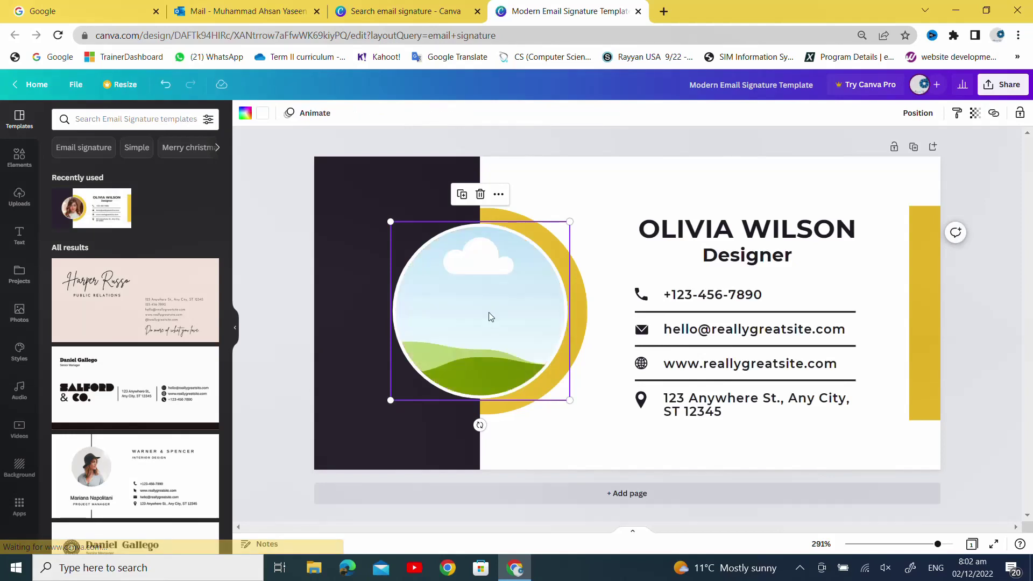
{"action": "scroll", "coordinate": [105, 242], "scroll_direction": "down", "scroll_amount": 3}
{"action": "scroll", "coordinate": [76, 215], "scroll_direction": "up", "scroll_amount": 3}
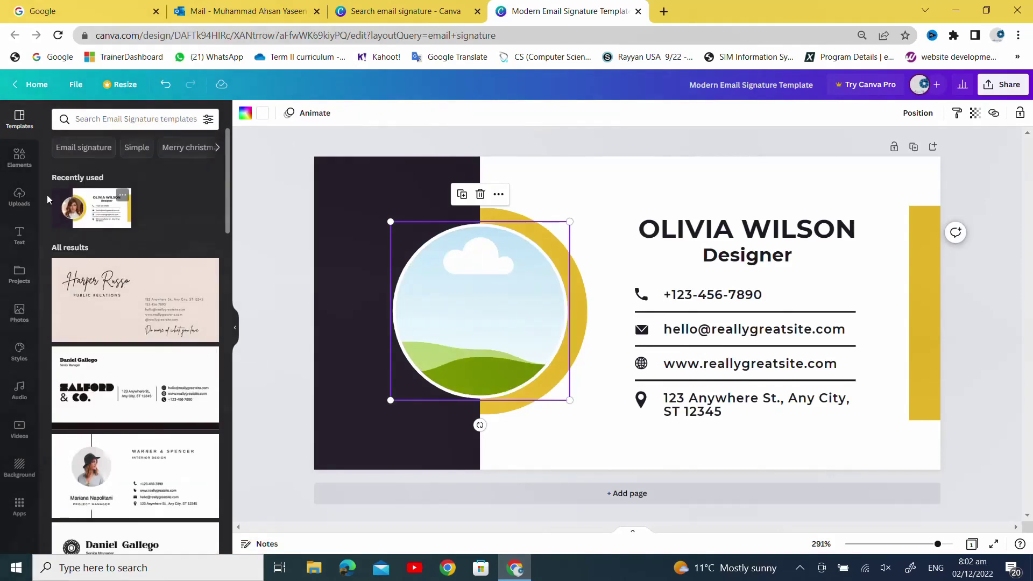
- Drop the uploaded portrait photo into the circle frame and rotate it slightly
{"action": "left_click", "coordinate": [19, 196]}
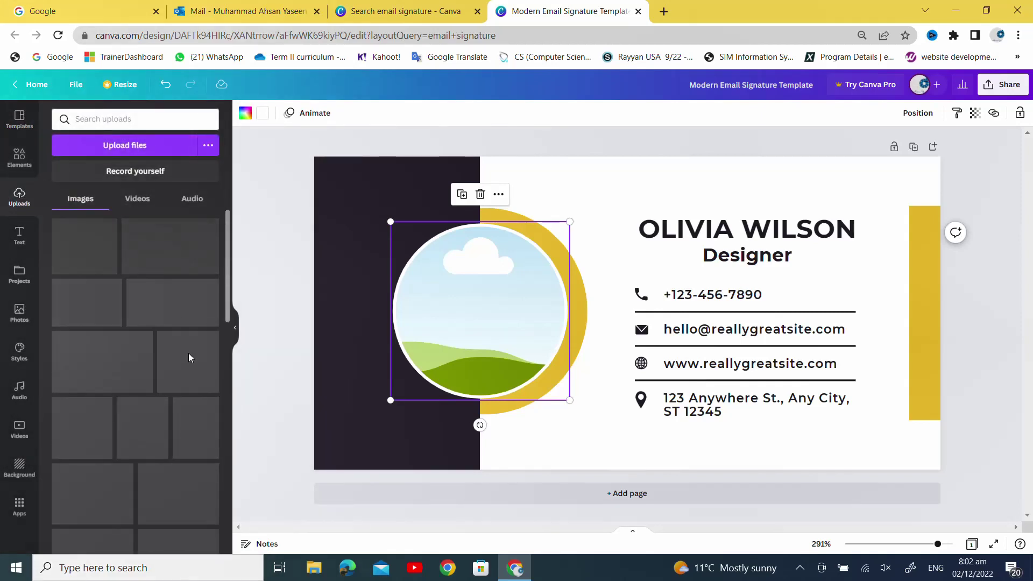
{"action": "scroll", "coordinate": [190, 359], "scroll_direction": "down", "scroll_amount": 15}
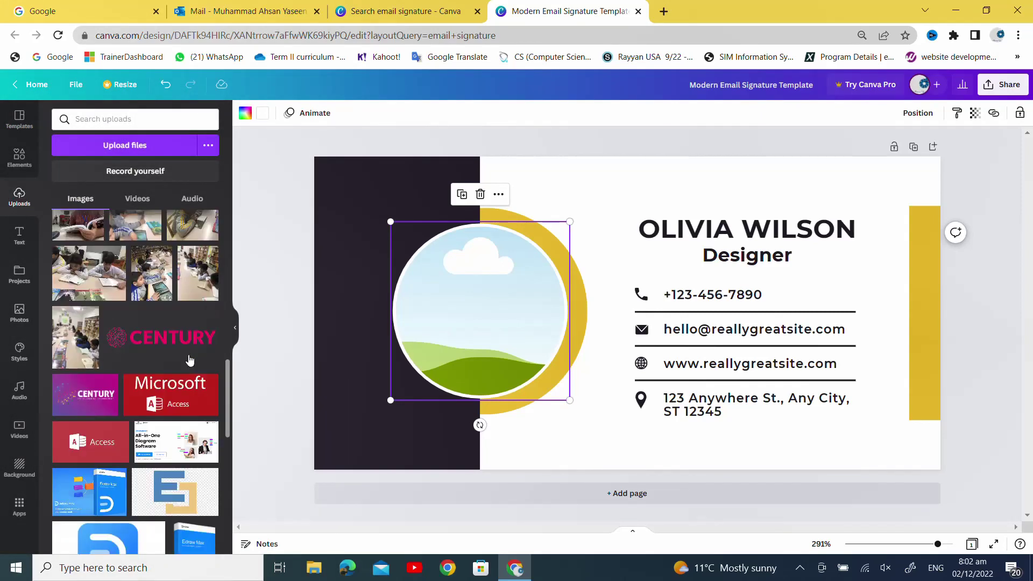
{"action": "scroll", "coordinate": [190, 359], "scroll_direction": "down", "scroll_amount": 10}
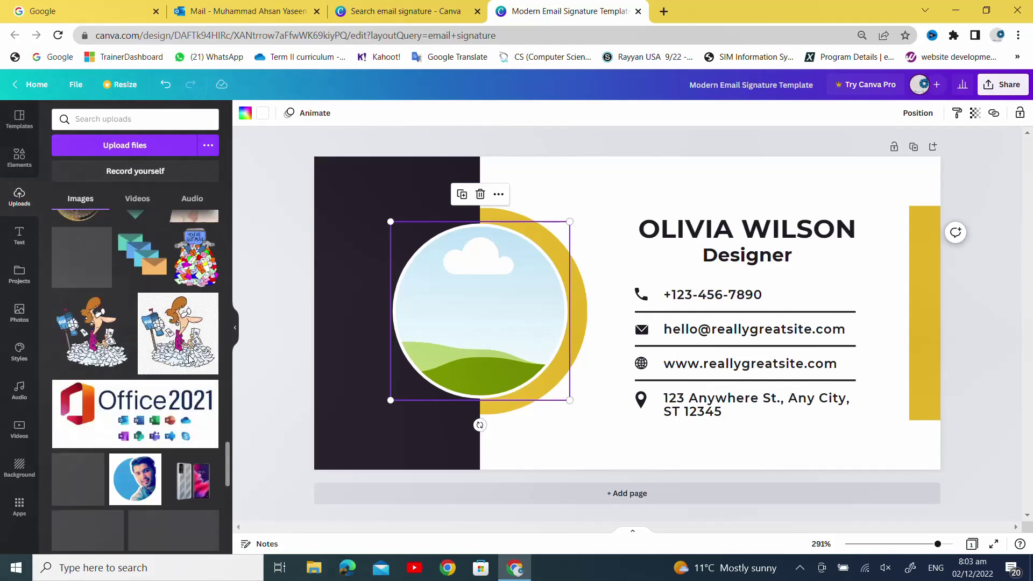
{"action": "scroll", "coordinate": [190, 359], "scroll_direction": "up", "scroll_amount": 4}
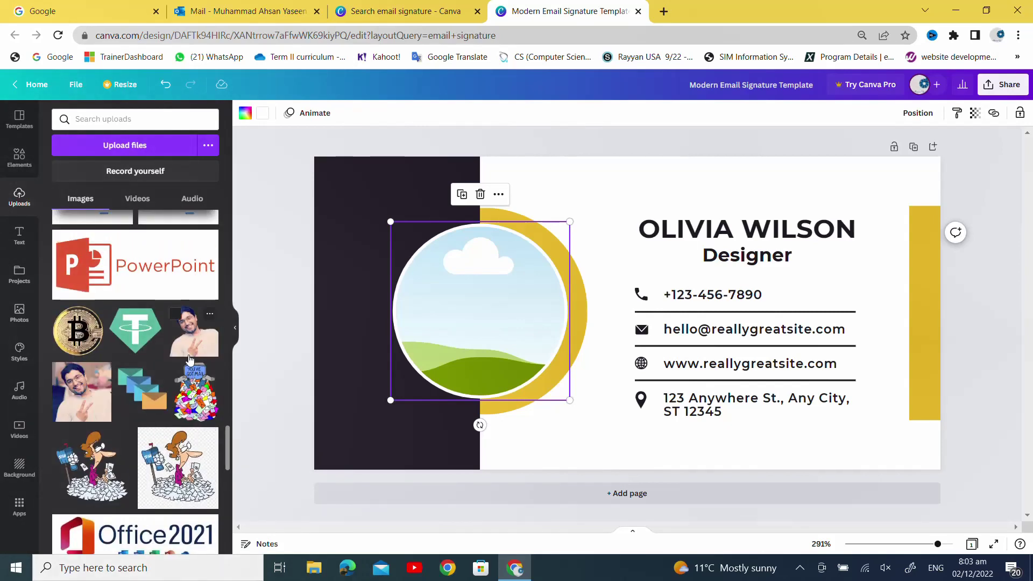
{"action": "scroll", "coordinate": [190, 359], "scroll_direction": "down", "scroll_amount": 2}
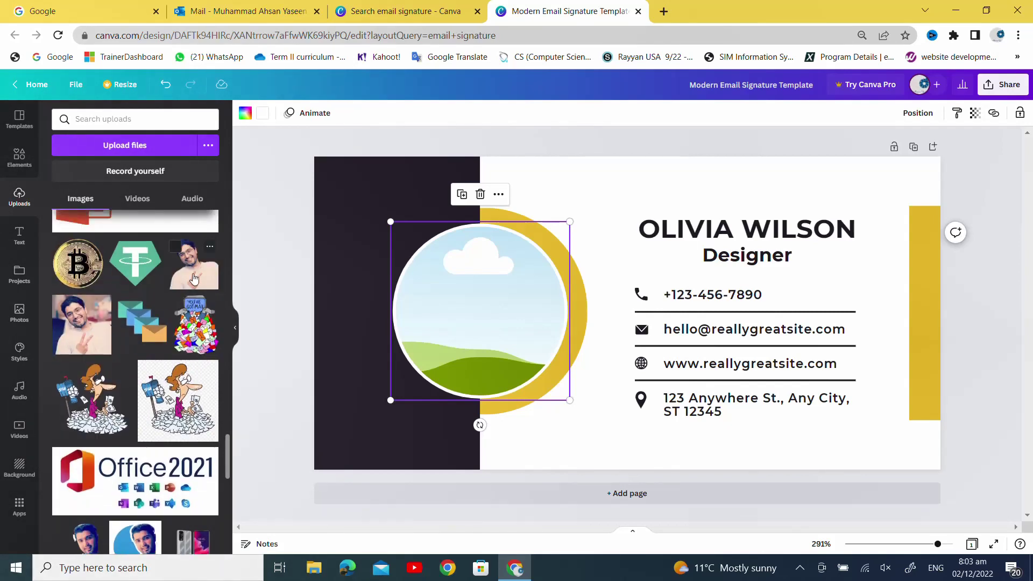
{"action": "left_click_drag", "start_coordinate": [194, 278], "coordinate": [489, 310]}
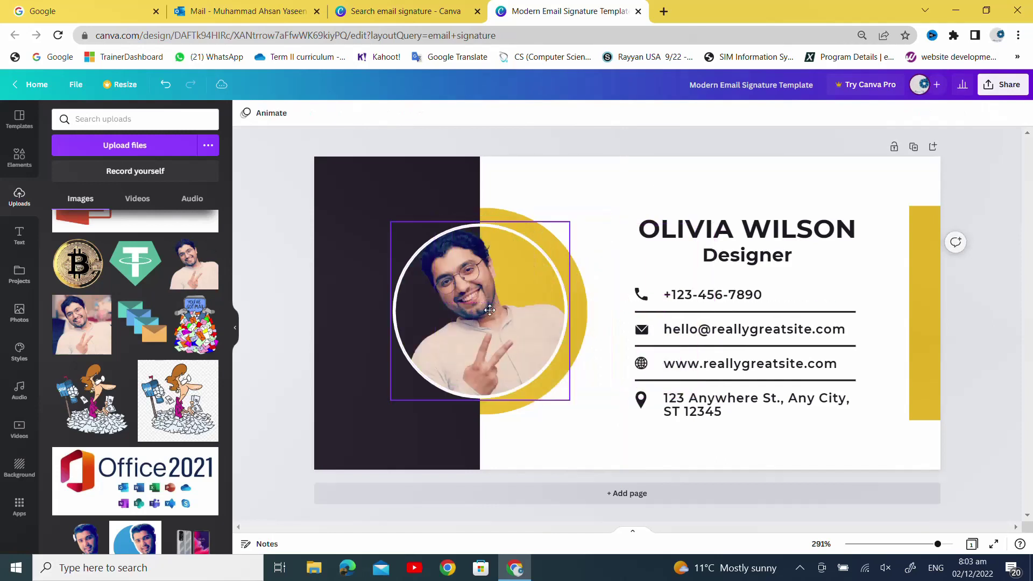
{"action": "left_click", "coordinate": [509, 317]}
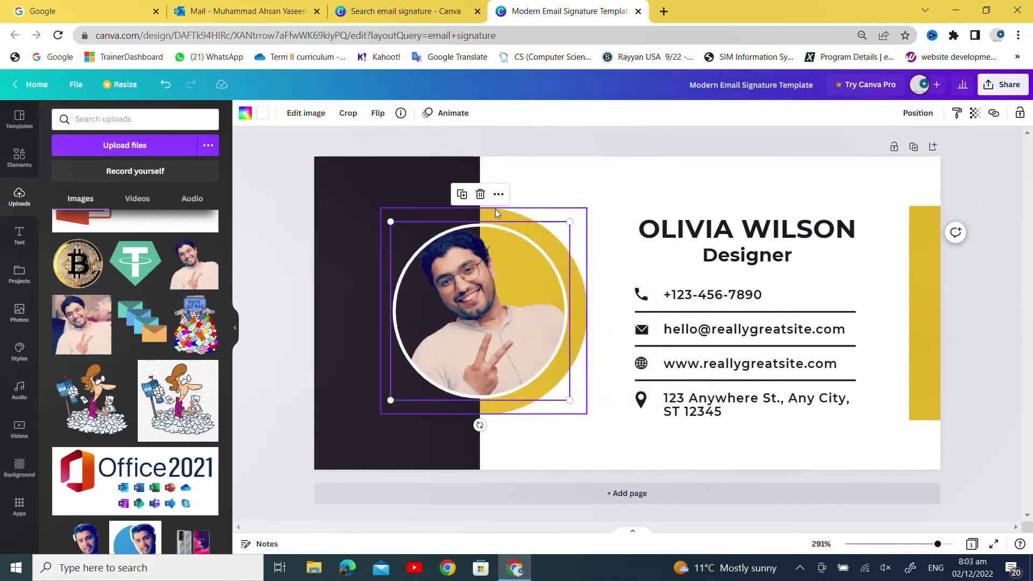
{"action": "left_click_drag", "start_coordinate": [479, 426], "coordinate": [437, 414]}
{"action": "left_click", "coordinate": [544, 455]}
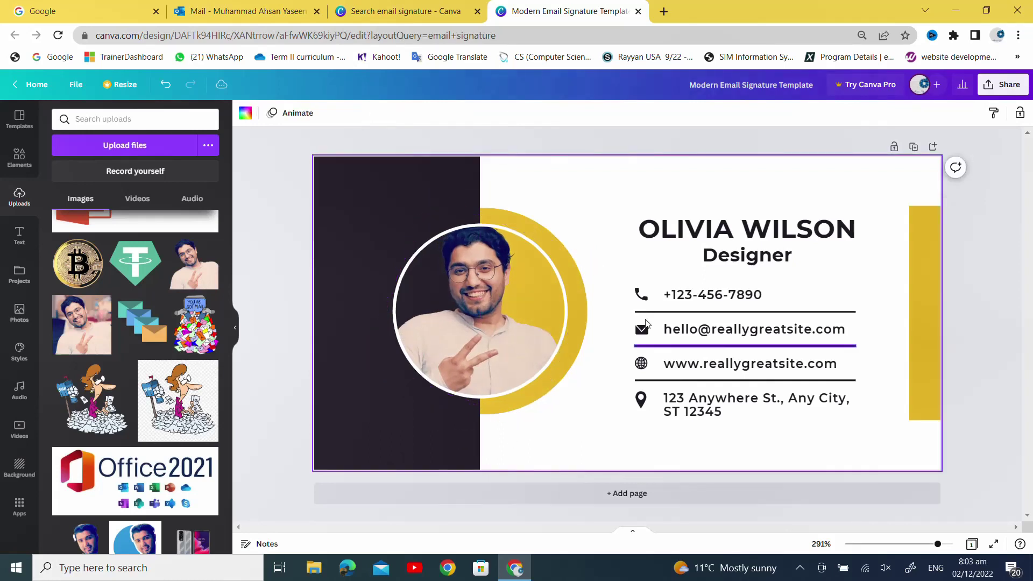
- Type the person's full name over the placeholder, widened to one line above the title
{"action": "double_click", "coordinate": [695, 236]}
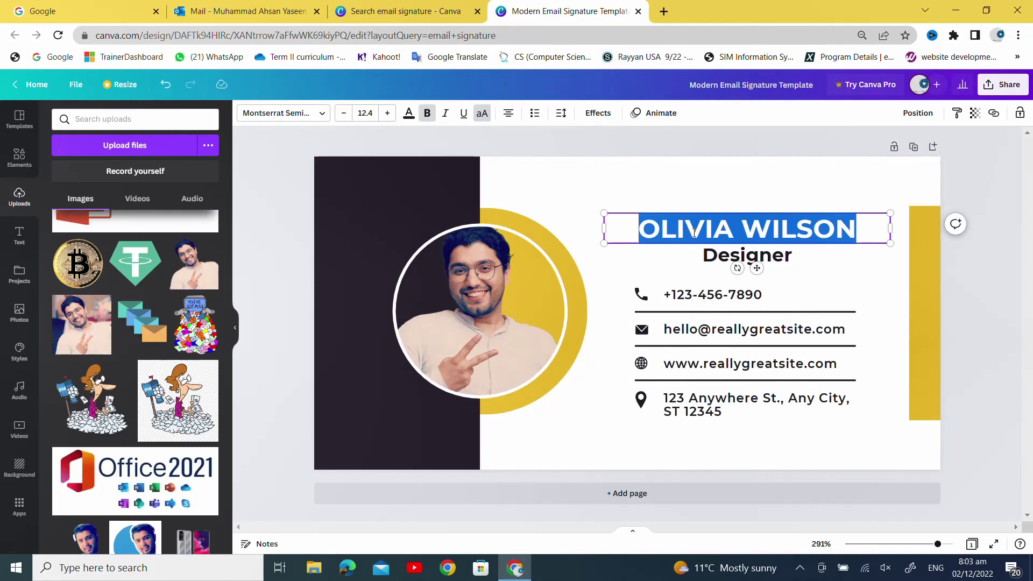
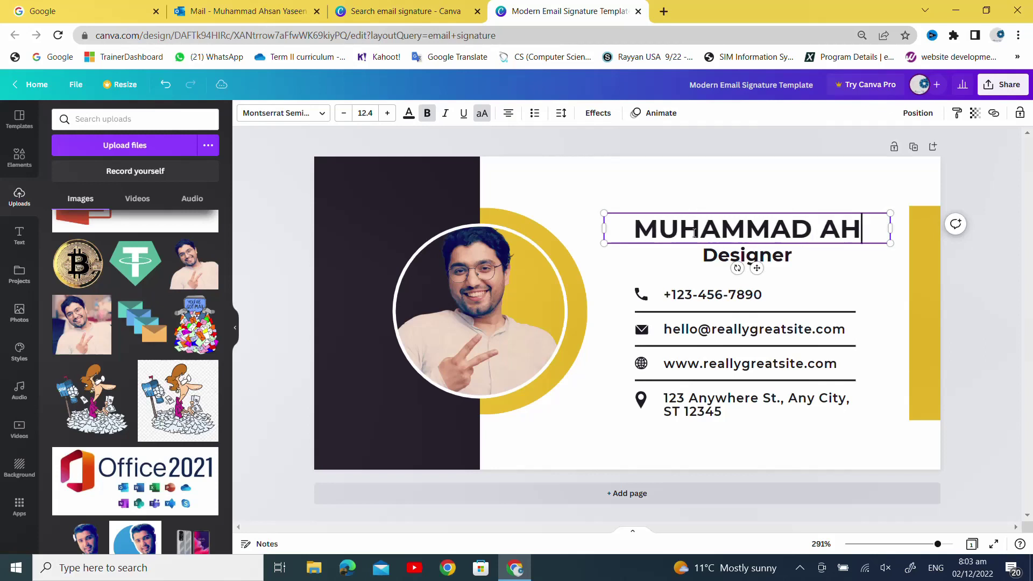
{"action": "key", "text": "Return"}
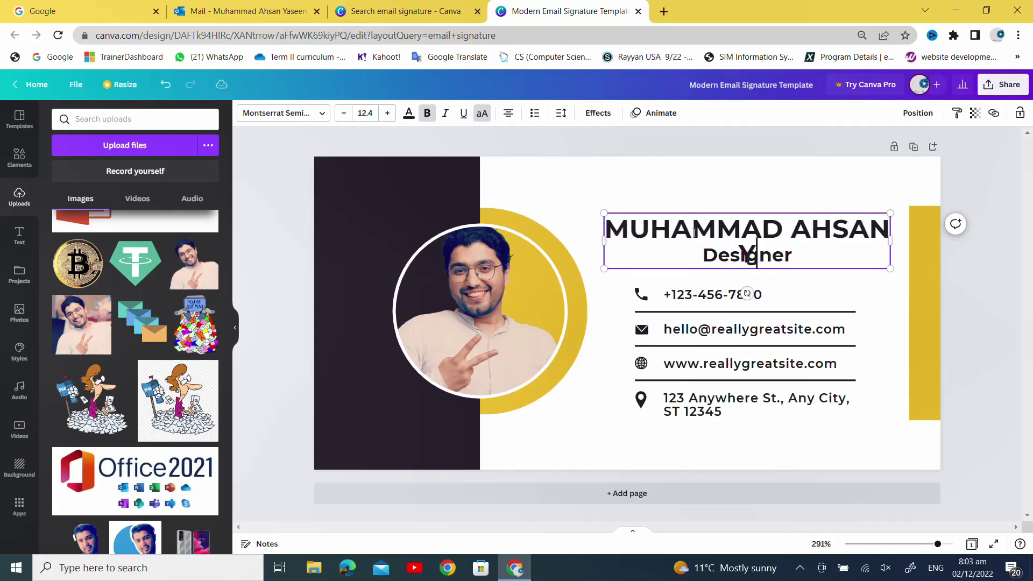
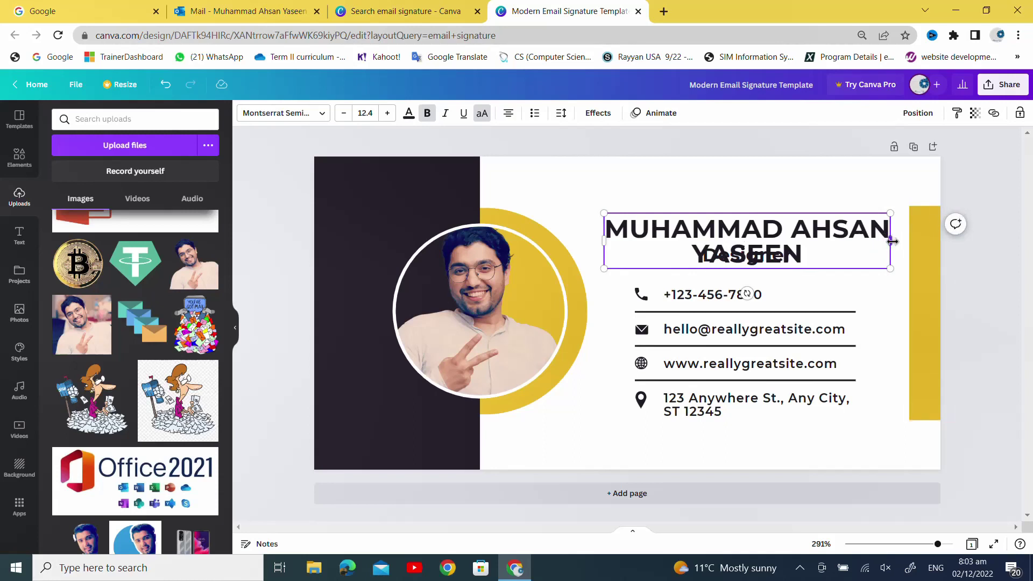
{"action": "left_click_drag", "start_coordinate": [893, 242], "coordinate": [1032, 222]}
{"action": "left_click_drag", "start_coordinate": [926, 226], "coordinate": [816, 157]}
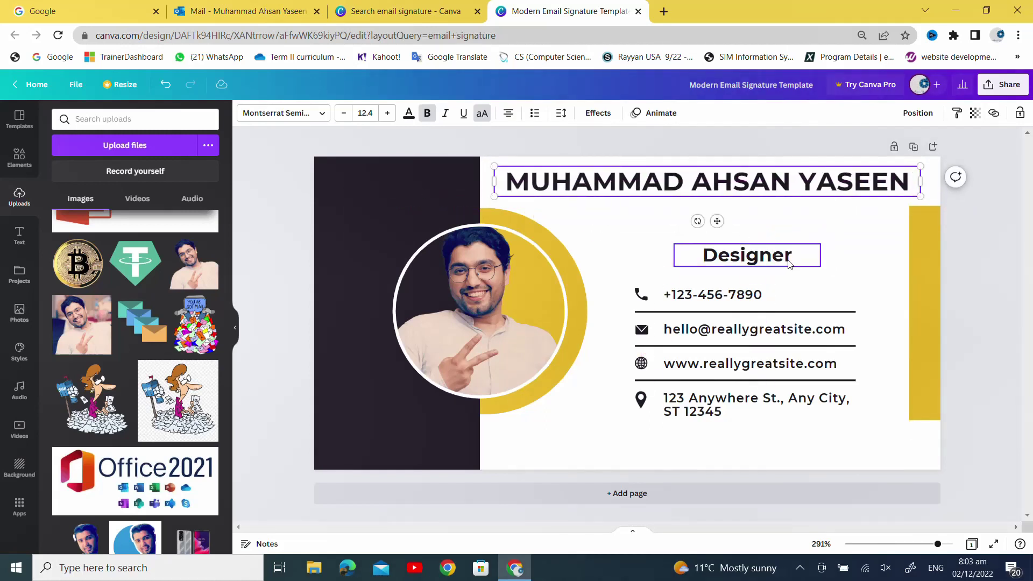
- Retype the Designer title as 'ICT Teacher & Social Media Manager'
{"action": "left_click", "coordinate": [786, 262]}
{"action": "left_click", "coordinate": [768, 260]}
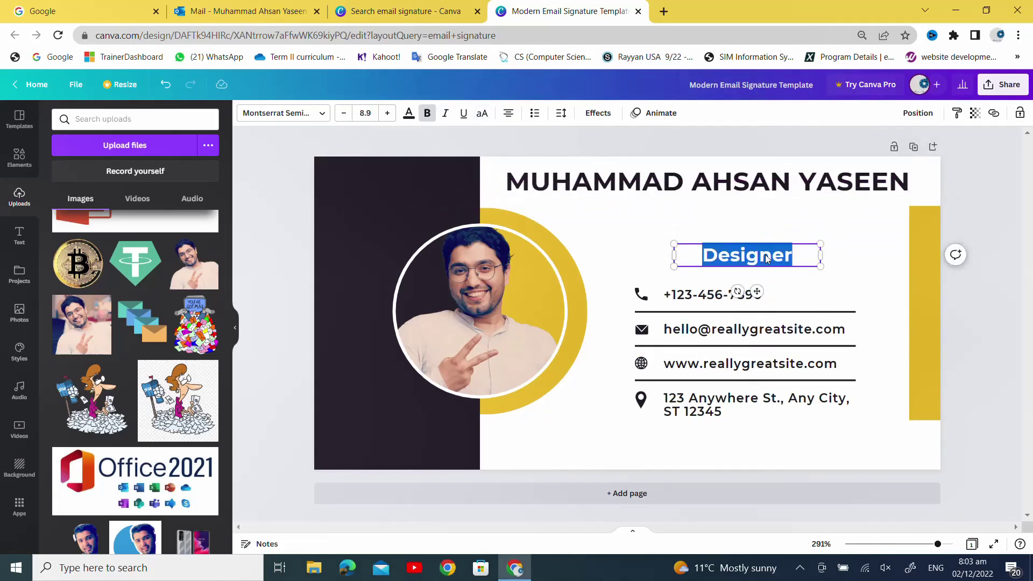
{"action": "type", "text": "Teacher "}
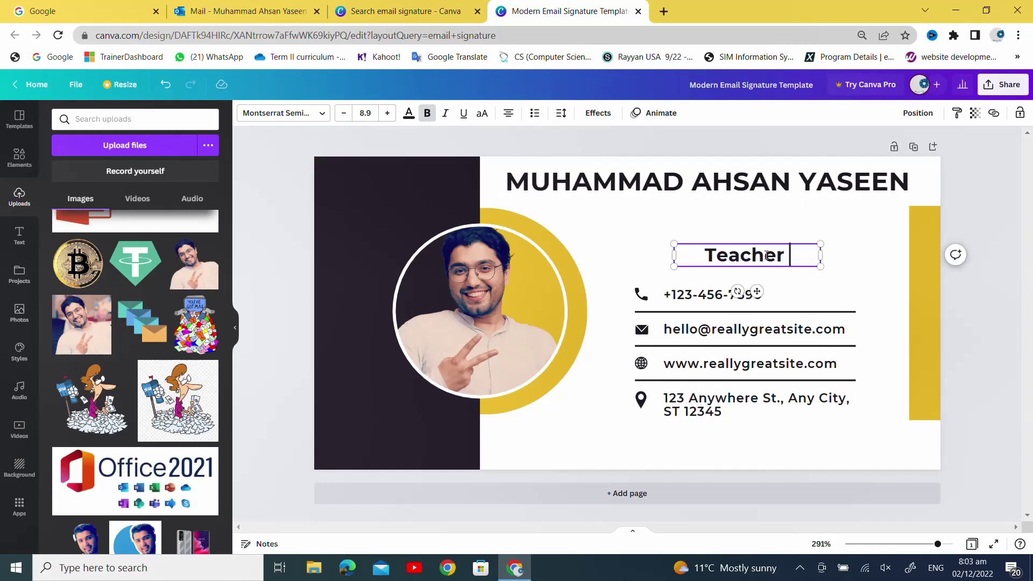
{"action": "type", "text": "ICT"}
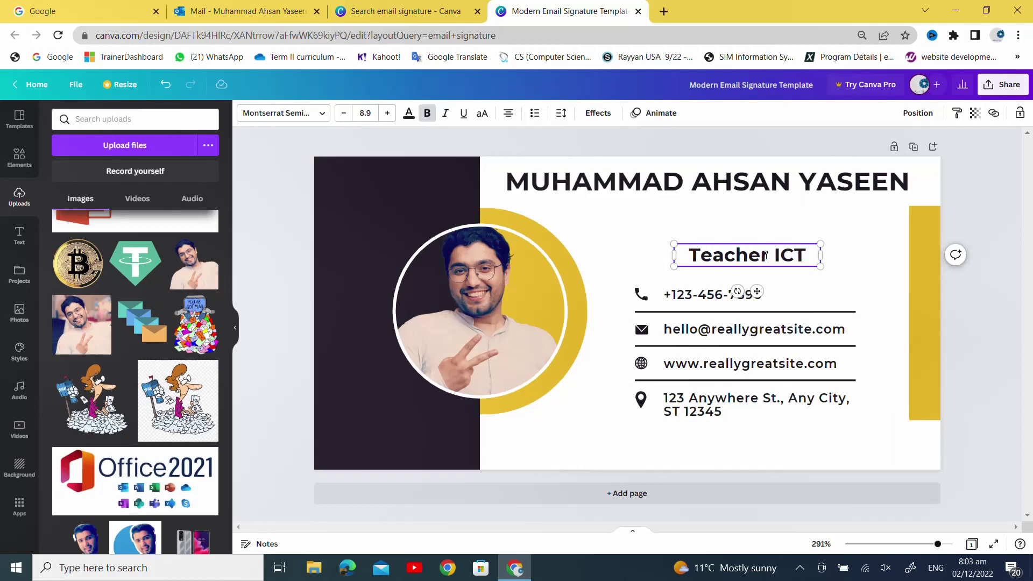
{"action": "key", "text": "BackSpace"}
{"action": "key", "text": "BackSpace"}
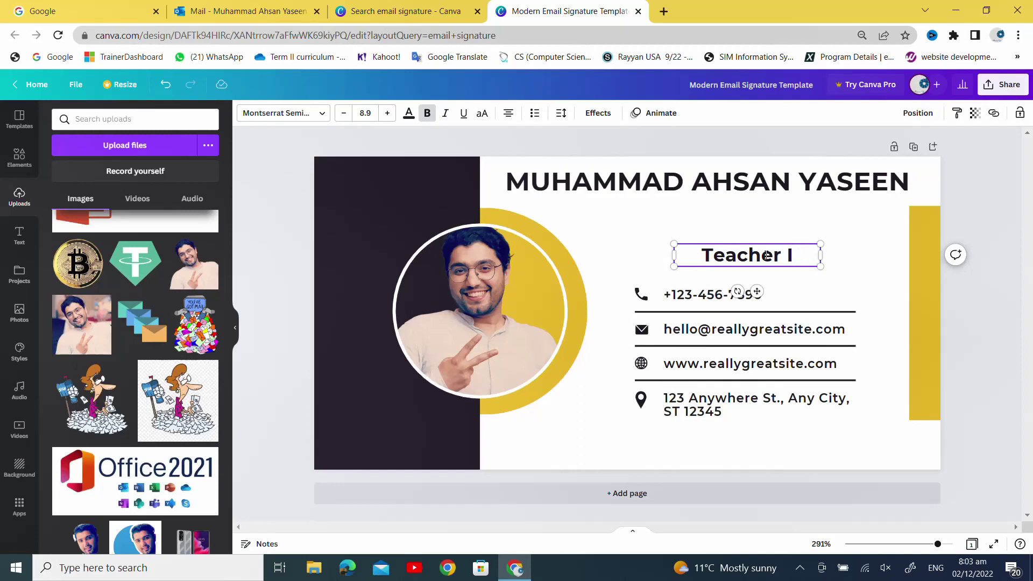
{"action": "key", "text": "BackSpace"}
{"action": "key", "text": "BackSpace"}
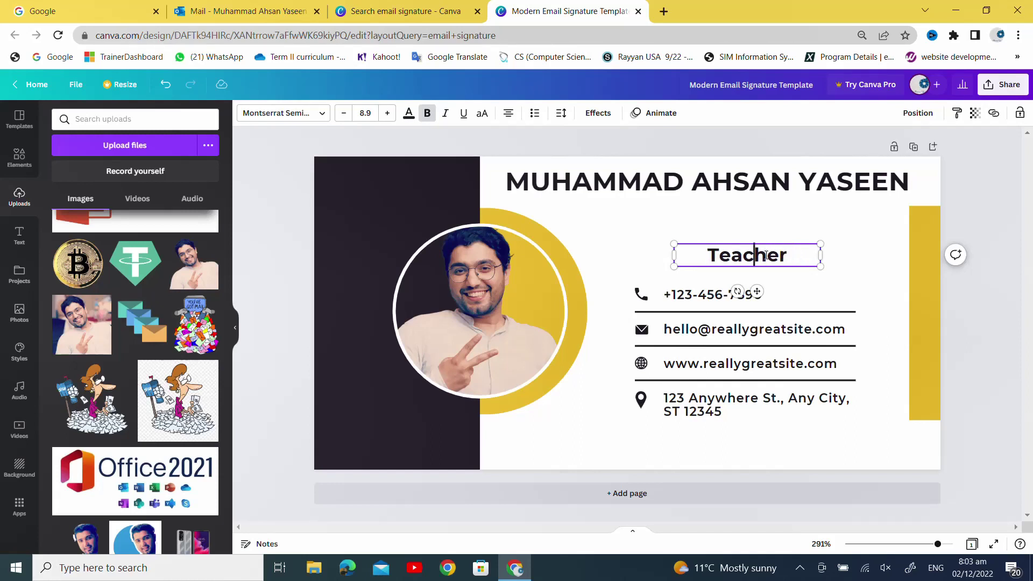
{"action": "type", "text": "ICT "}
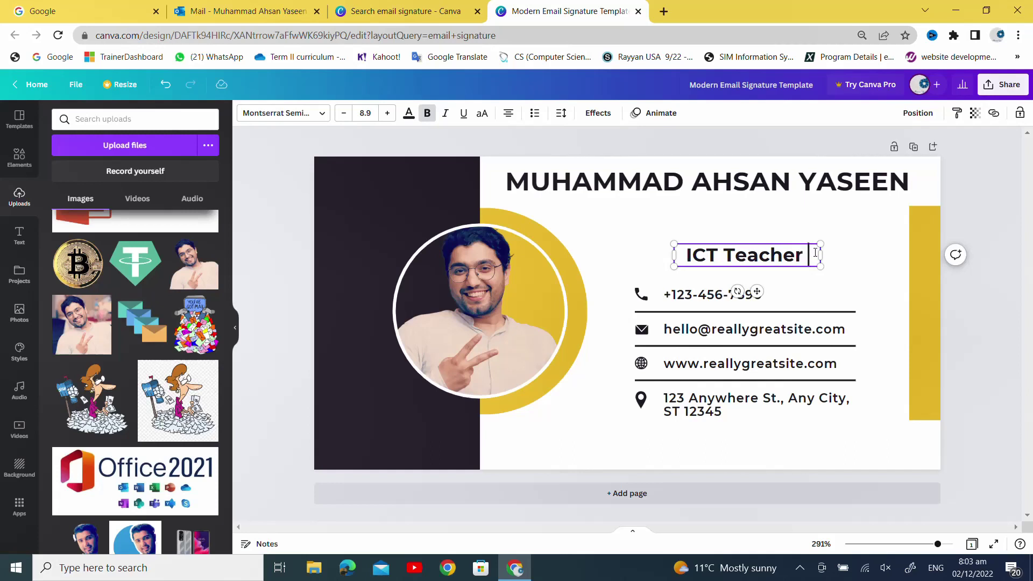
{"action": "type", "text": " &"}
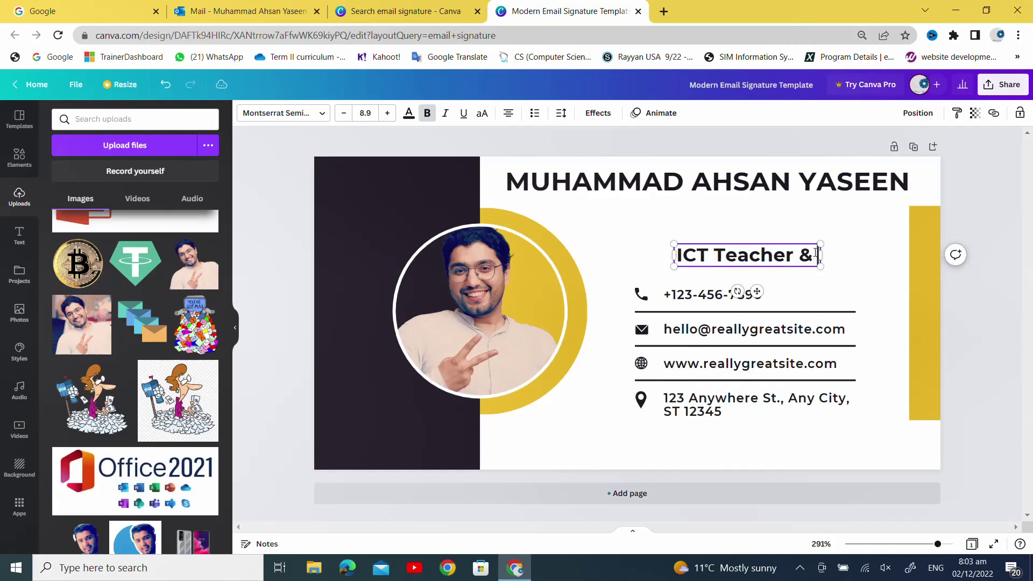
{"action": "type", "text": " Sic"}
{"action": "key", "text": "BackSpace"}
{"action": "key", "text": "BackSpace"}
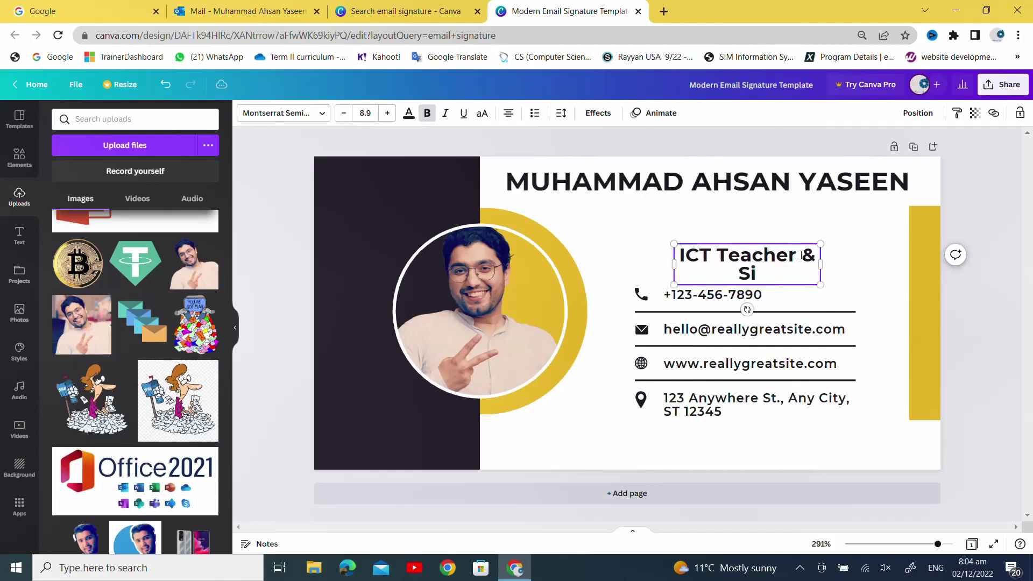
{"action": "type", "text": "ocial Me"}
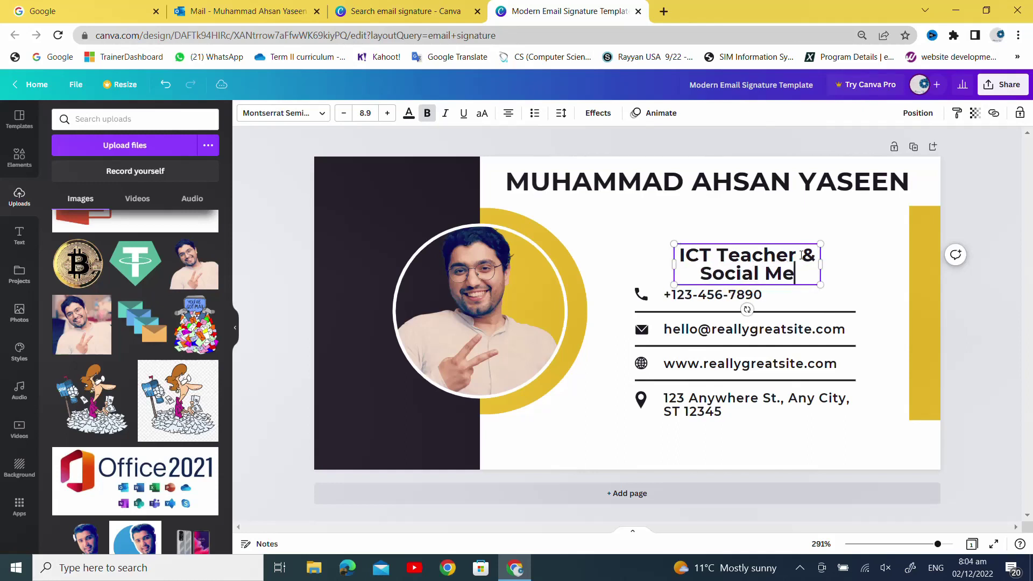
{"action": "type", "text": "dia Manager"}
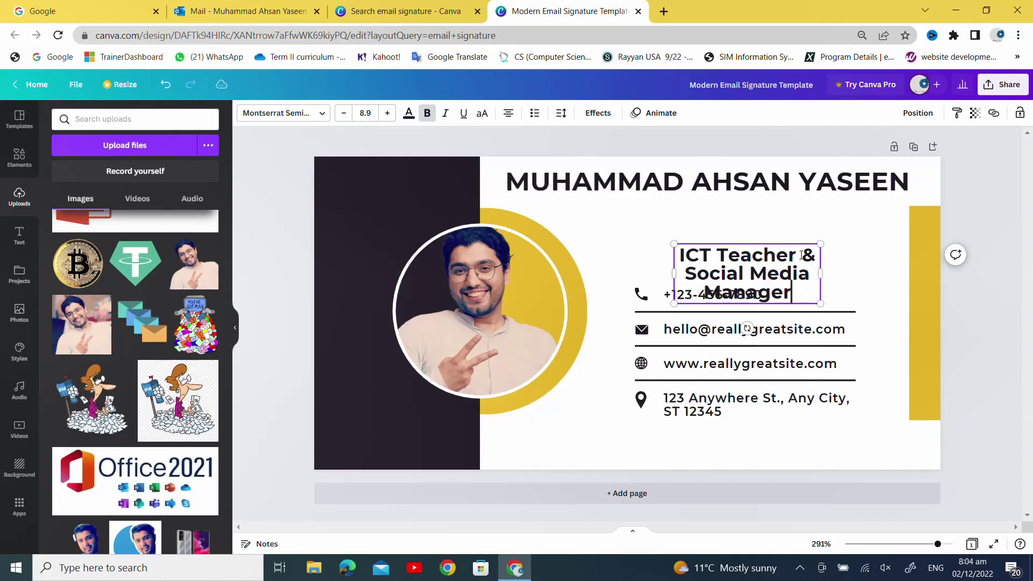
- Widen the job title box to one line and place it directly under the name
{"action": "left_click_drag", "start_coordinate": [824, 270], "coordinate": [899, 270]}
{"action": "left_click_drag", "start_coordinate": [840, 243], "coordinate": [753, 212]}
{"action": "left_click_drag", "start_coordinate": [816, 232], "coordinate": [965, 232]}
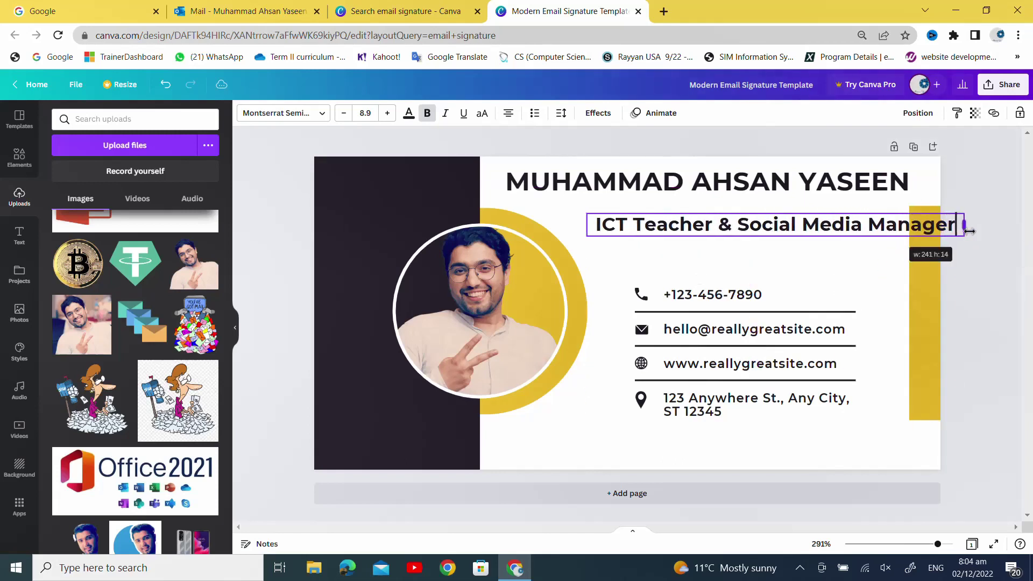
{"action": "left_click_drag", "start_coordinate": [912, 211], "coordinate": [848, 197]}
{"action": "left_click", "coordinate": [772, 257]}
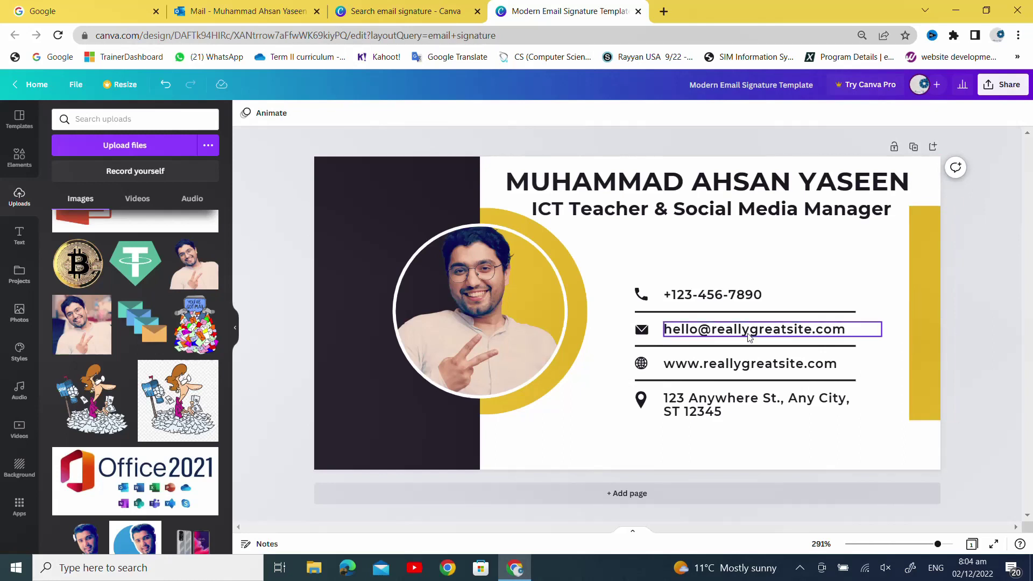
- Recolour the signature's near-black left panel to the default dark blue
{"action": "left_click", "coordinate": [722, 309]}
{"action": "left_click", "coordinate": [735, 351]}
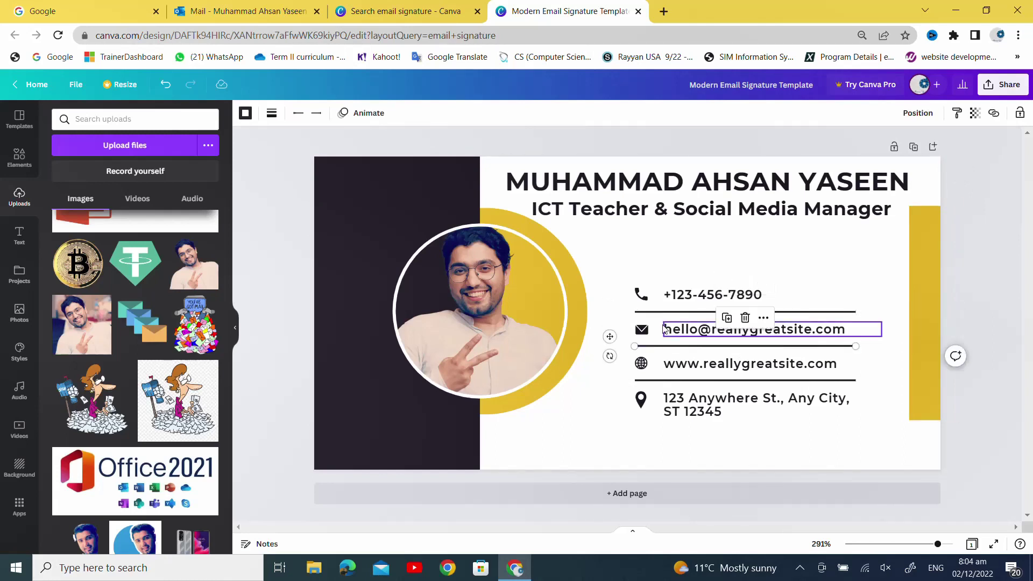
{"action": "left_click", "coordinate": [732, 212]}
{"action": "left_click", "coordinate": [734, 258]}
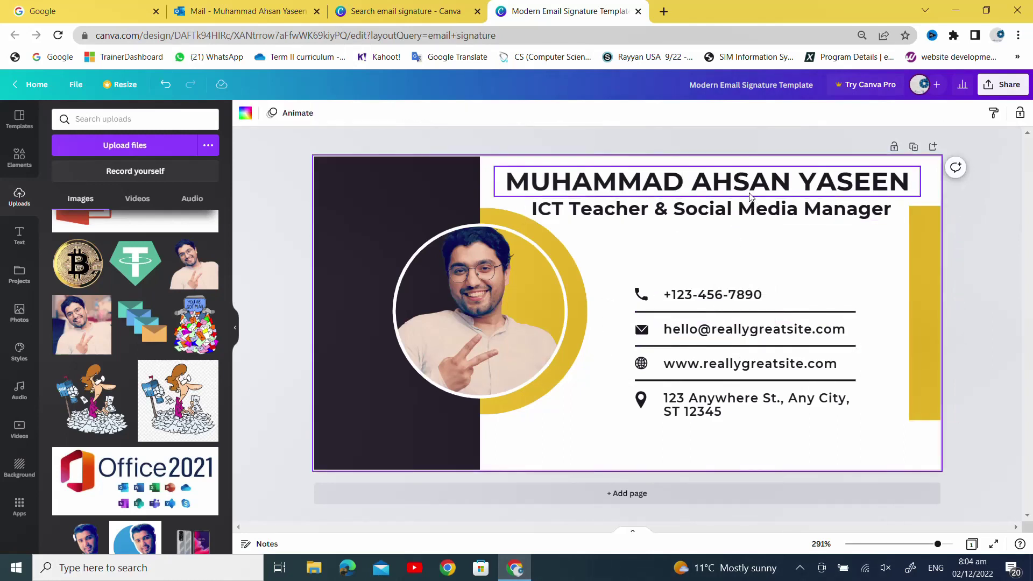
{"action": "left_click", "coordinate": [401, 186]}
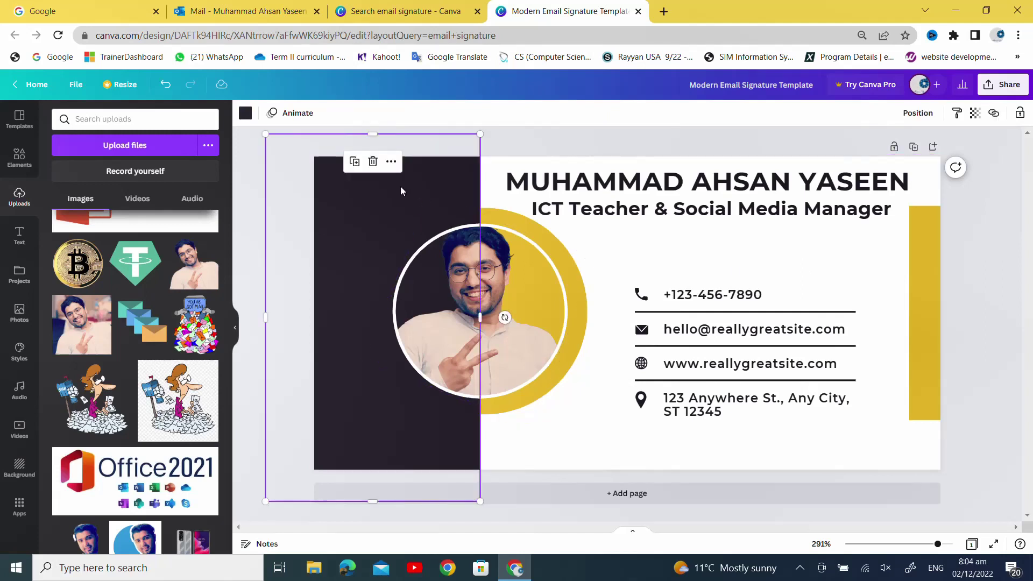
{"action": "left_click", "coordinate": [245, 113]}
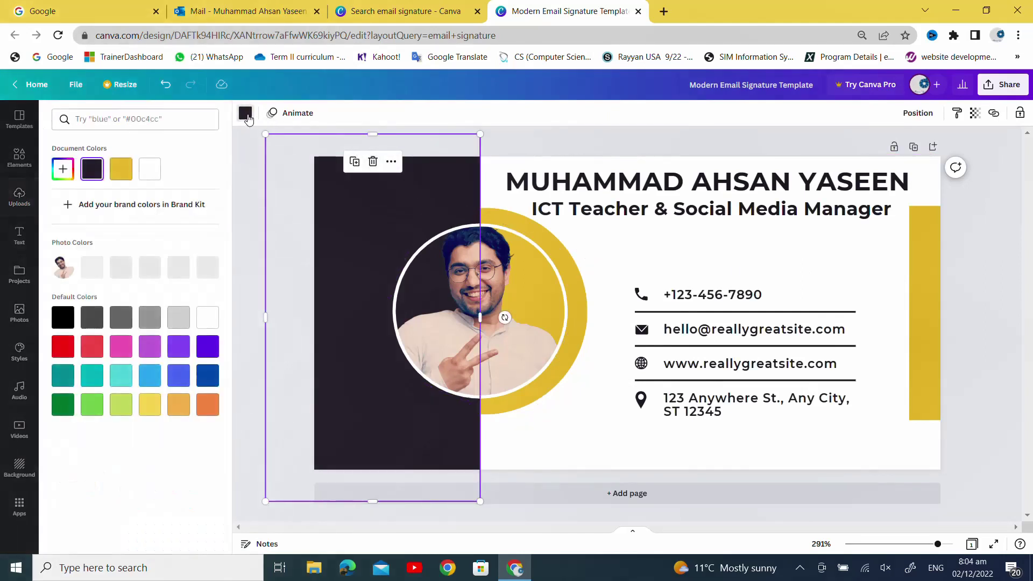
{"action": "left_click", "coordinate": [208, 376]}
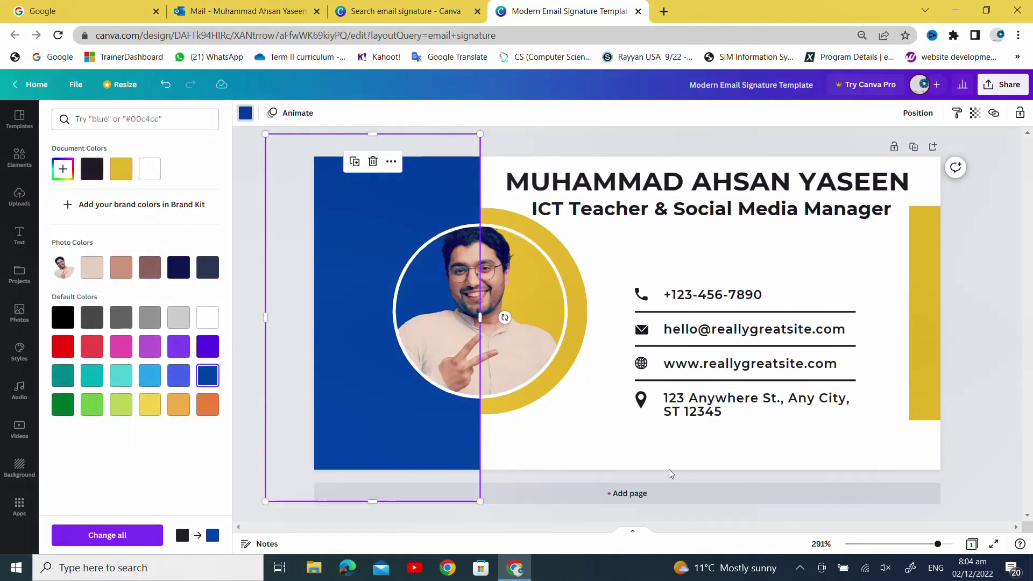
{"action": "left_click", "coordinate": [631, 453]}
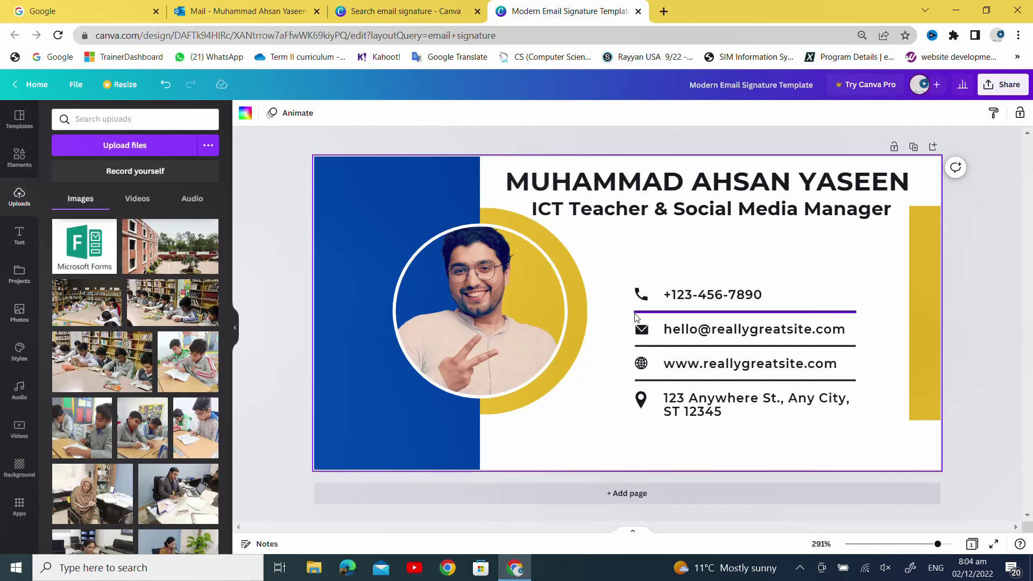
- Replace the placeholder phone number with the teacher's own mobile number
{"action": "left_click", "coordinate": [679, 295]}
{"action": "left_click", "coordinate": [679, 293]}
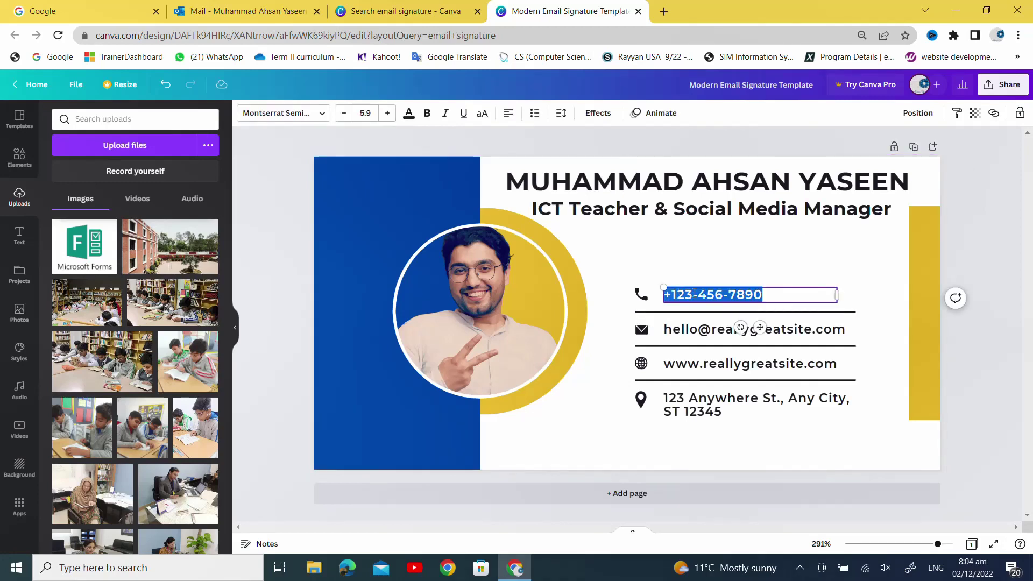
{"action": "key", "text": "Right"}
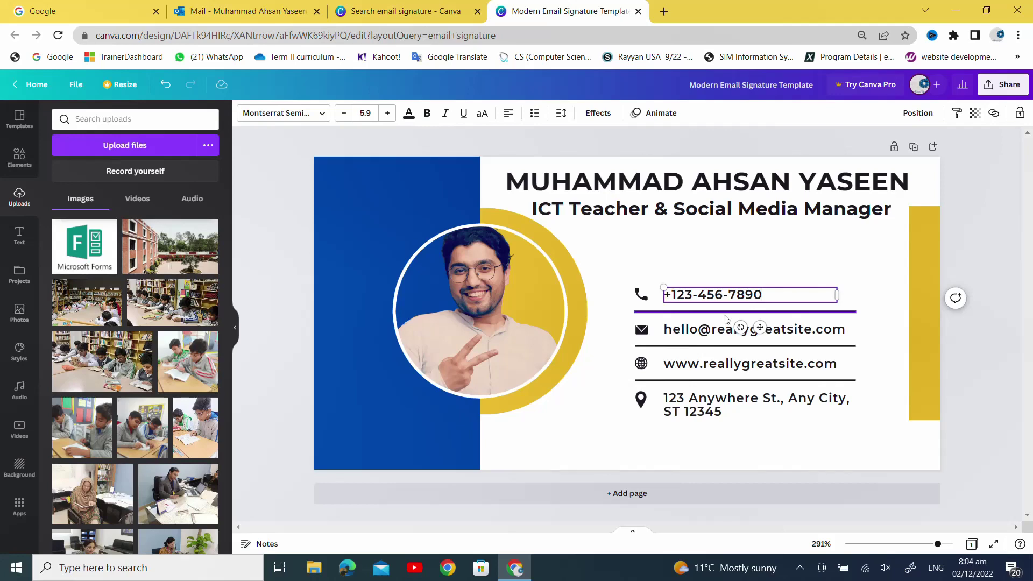
{"action": "key", "text": "BackSpace"}
{"action": "key", "text": "BackSpace"}
{"action": "key", "text": "BackSpace"}
{"action": "key", "text": "BackSpace"}
{"action": "key", "text": "BackSpace"}
{"action": "key", "text": "BackSpace"}
{"action": "key", "text": "BackSpace"}
{"action": "key", "text": "BackSpace"}
{"action": "key", "text": "BackSpace"}
{"action": "key", "text": "BackSpace"}
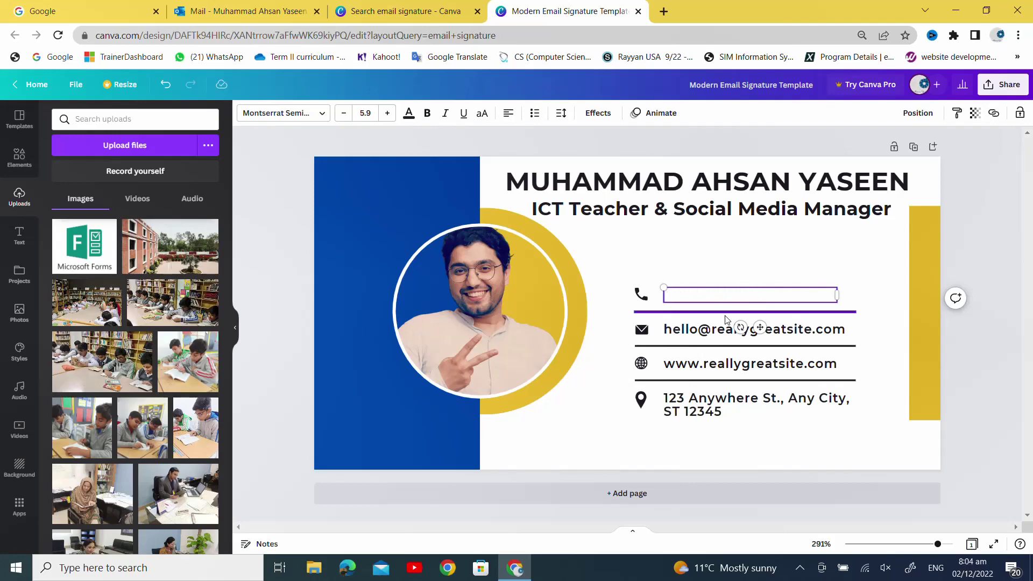
{"action": "type", "text": "+-"}
{"action": "key", "text": "BackSpace"}
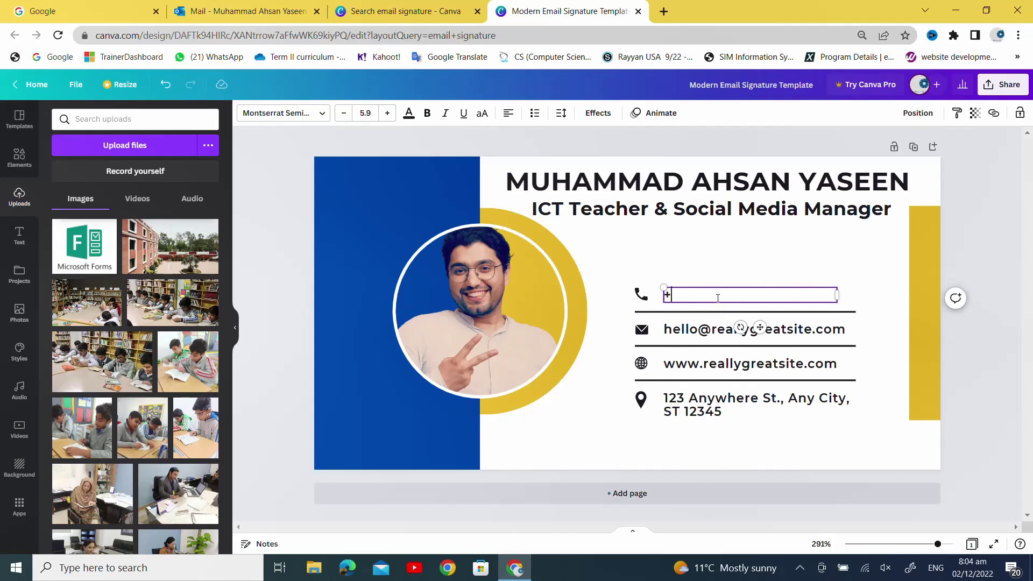
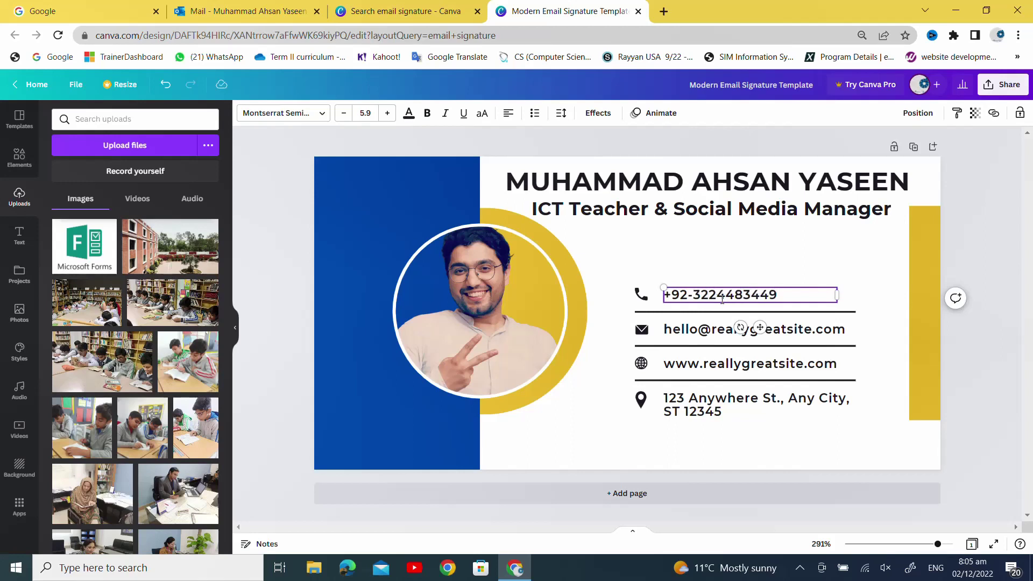
- Replace the placeholder email with the teacher's school email address
{"action": "left_click", "coordinate": [700, 330]}
{"action": "left_click", "coordinate": [697, 330]}
{"action": "type", "text": "a"}
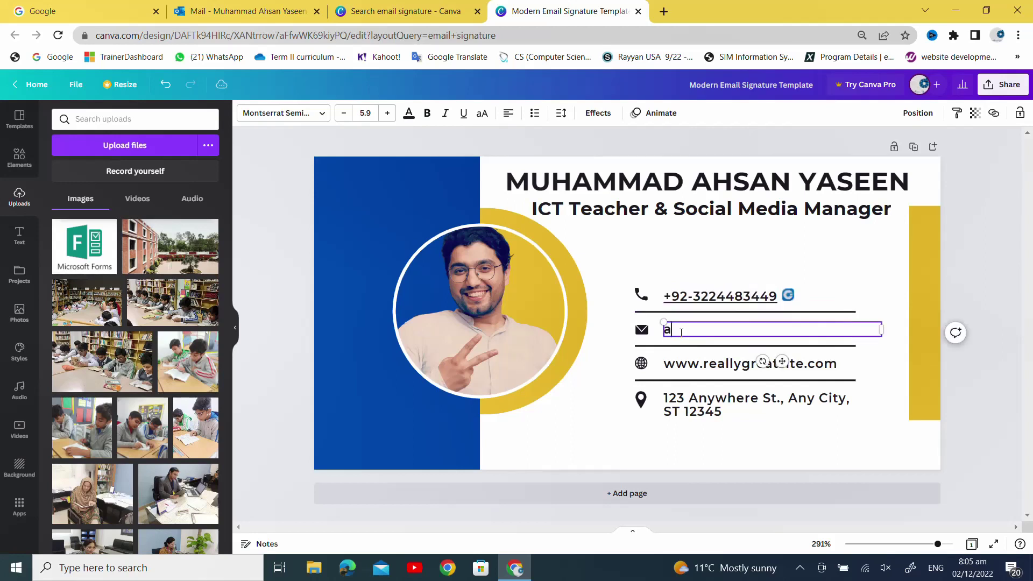
{"action": "type", "text": "hsan."}
{"action": "key", "text": "BackSpace"}
{"action": "key", "text": "BackSpace"}
{"action": "key", "text": "BackSpace"}
{"action": "key", "text": "BackSpace"}
{"action": "key", "text": "BackSpace"}
{"action": "key", "text": "BackSpace"}
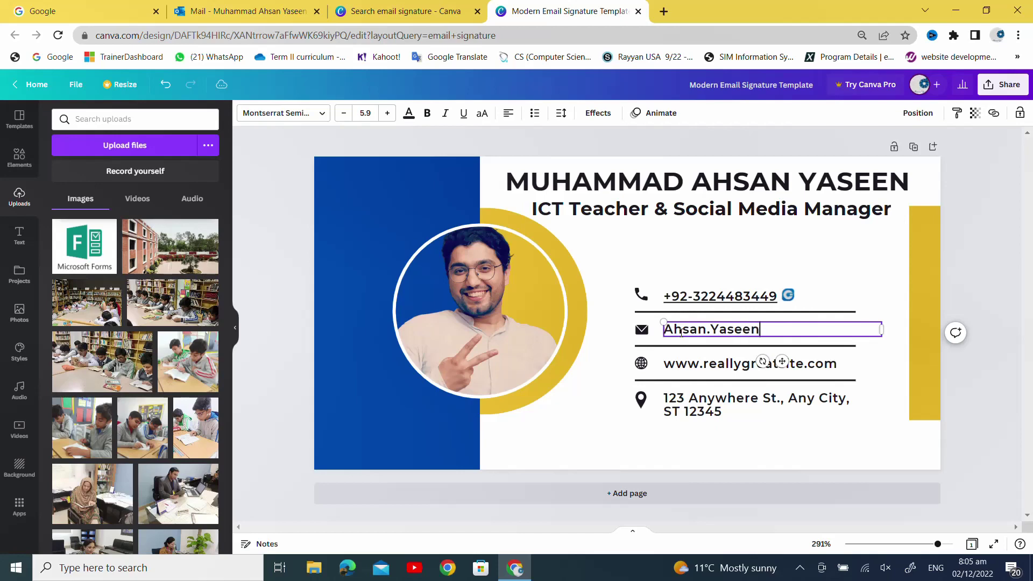
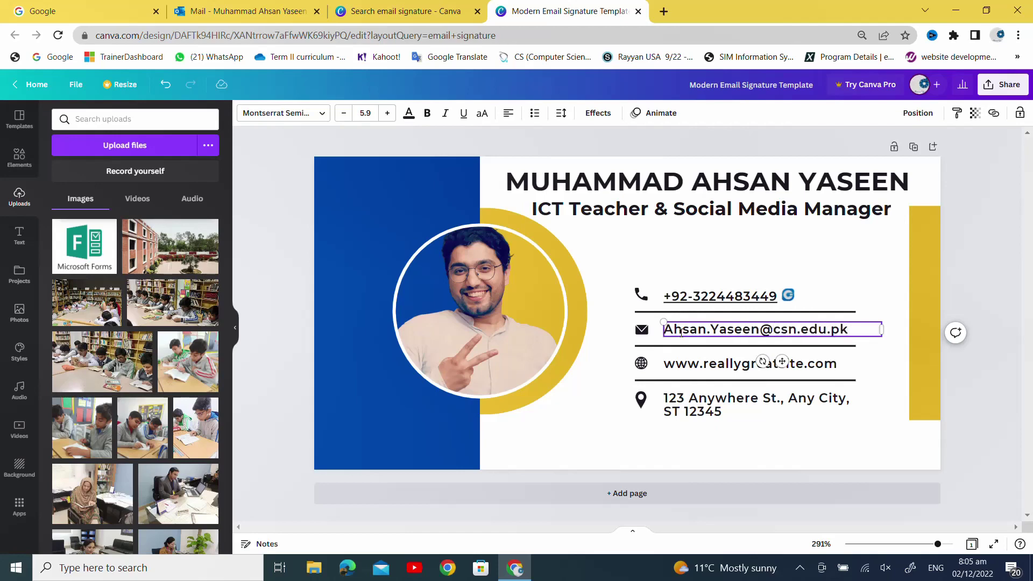
{"action": "left_click", "coordinate": [997, 264]}
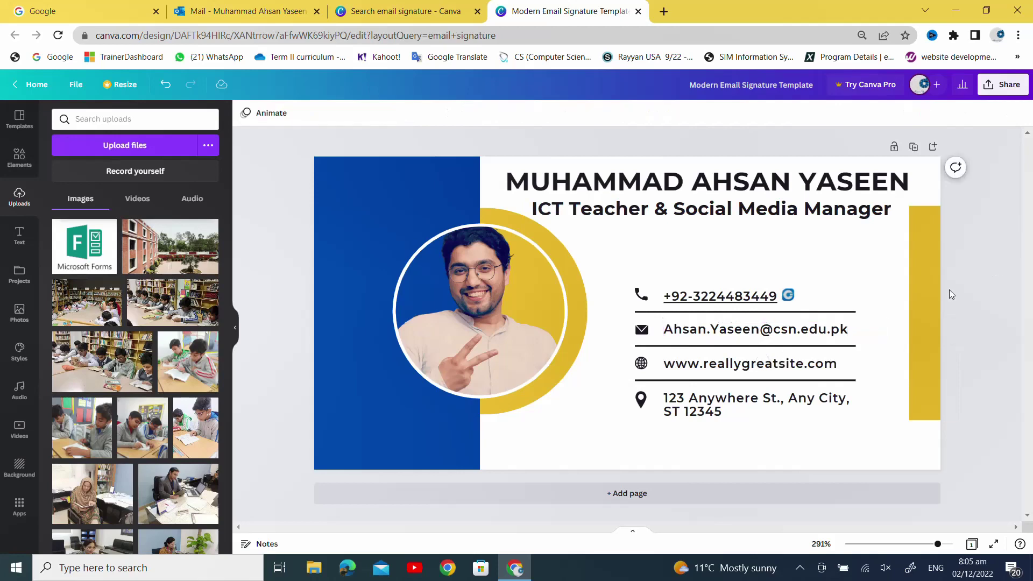
{"action": "double_click", "coordinate": [763, 366]}
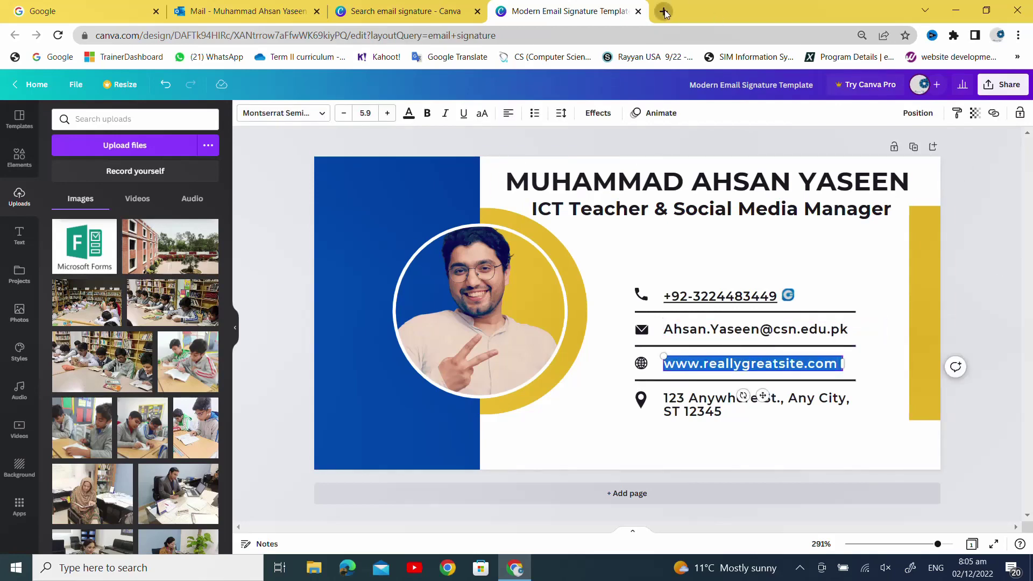
- Google 'the city school ravi campus' and open the school's official website
{"action": "left_click", "coordinate": [664, 11]}
{"action": "left_click", "coordinate": [658, 31]}
{"action": "type", "text": "te"}
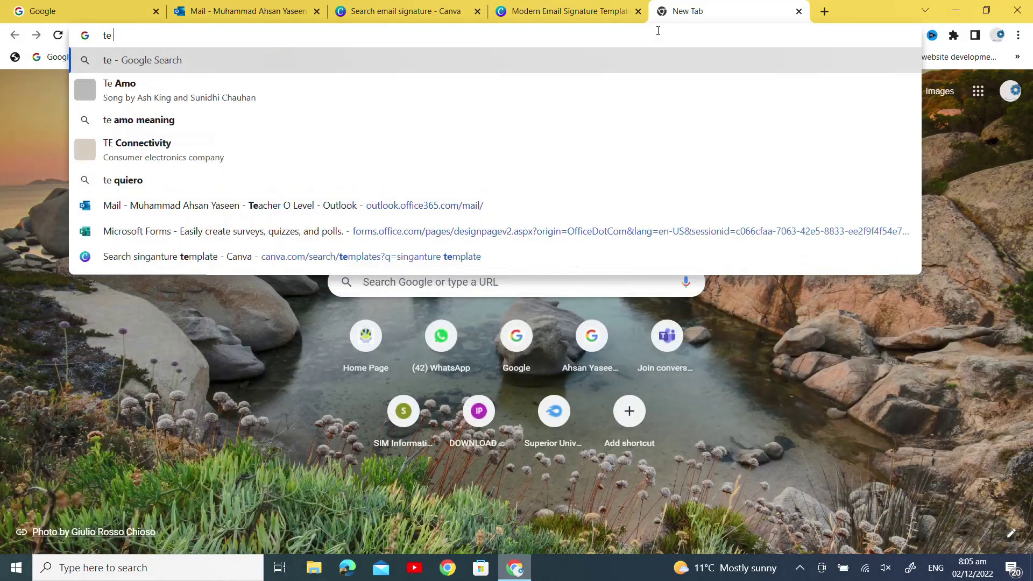
{"action": "key", "text": "BackSpace"}
{"action": "type", "text": "he citys chool ravi campus"}
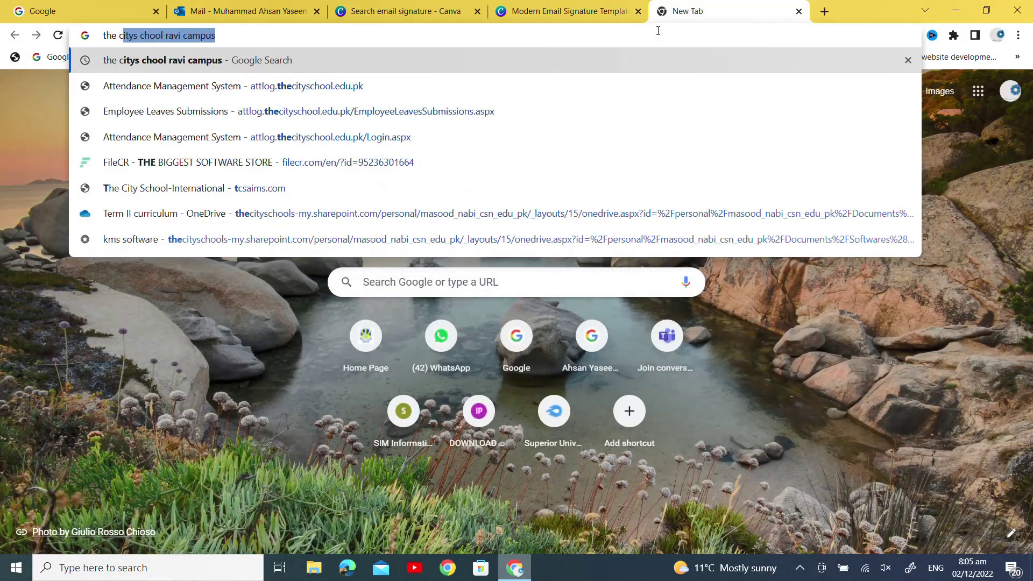
{"action": "key", "text": "Return"}
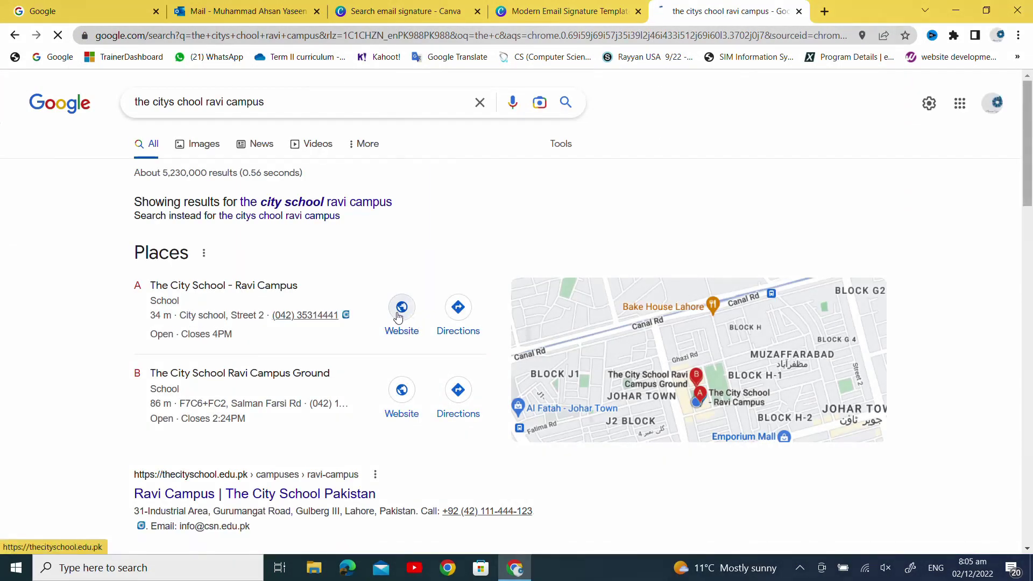
{"action": "left_click", "coordinate": [181, 288]}
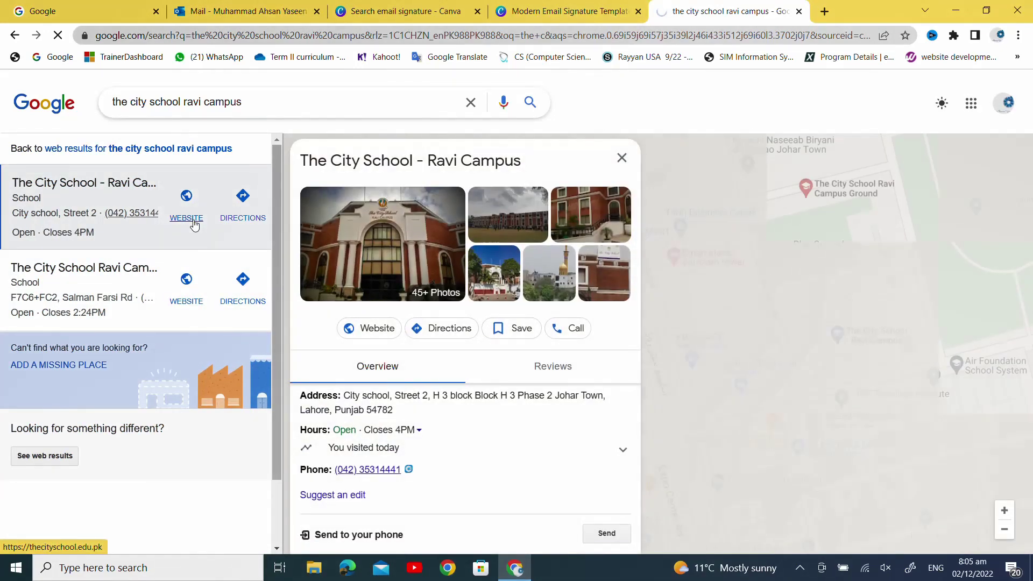
{"action": "left_click", "coordinate": [384, 330]}
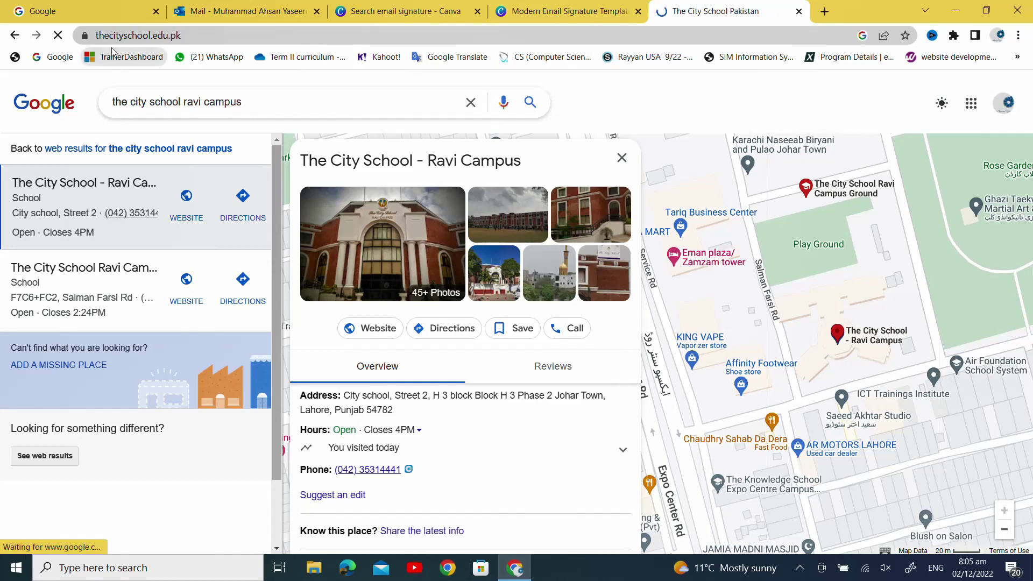
- Copy the website address thecityschool.edu.pk from the browser's address bar
{"action": "left_click", "coordinate": [132, 36]}
{"action": "right_click", "coordinate": [132, 36]}
{"action": "left_click", "coordinate": [167, 132]}
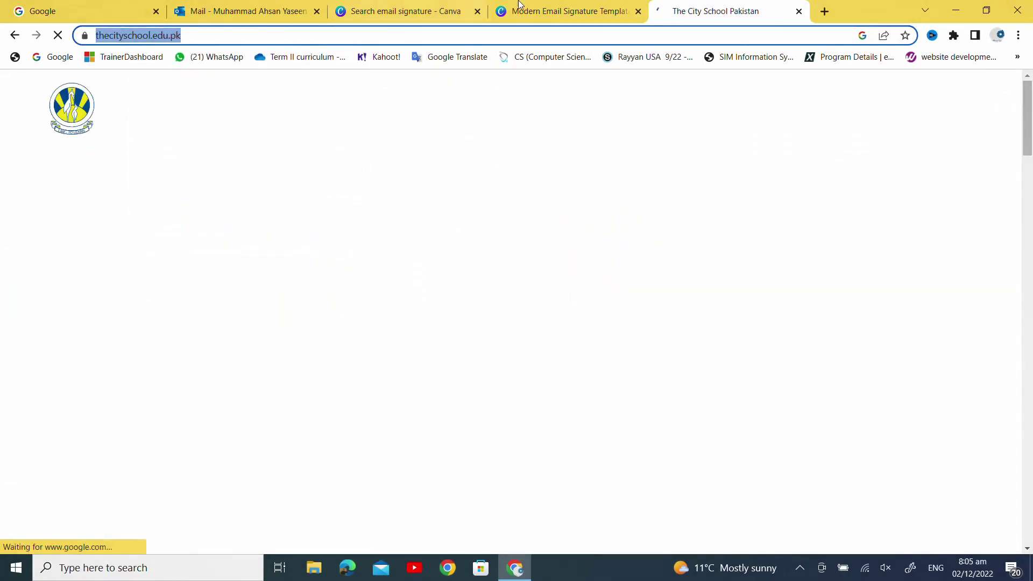
{"action": "left_click", "coordinate": [562, 11]}
{"action": "key", "text": "ctrl+v"}
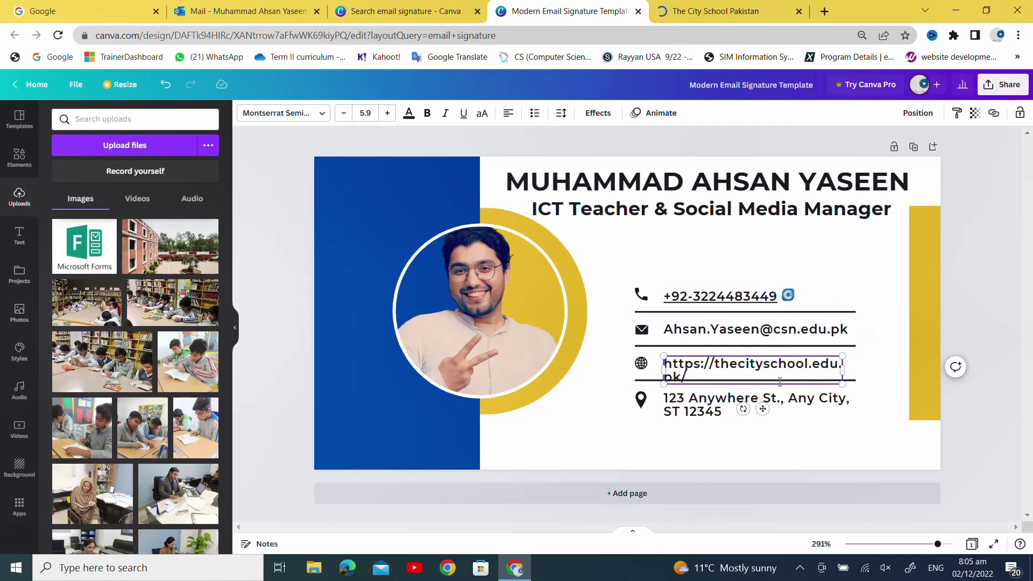
{"action": "left_click_drag", "start_coordinate": [845, 374], "coordinate": [865, 369]}
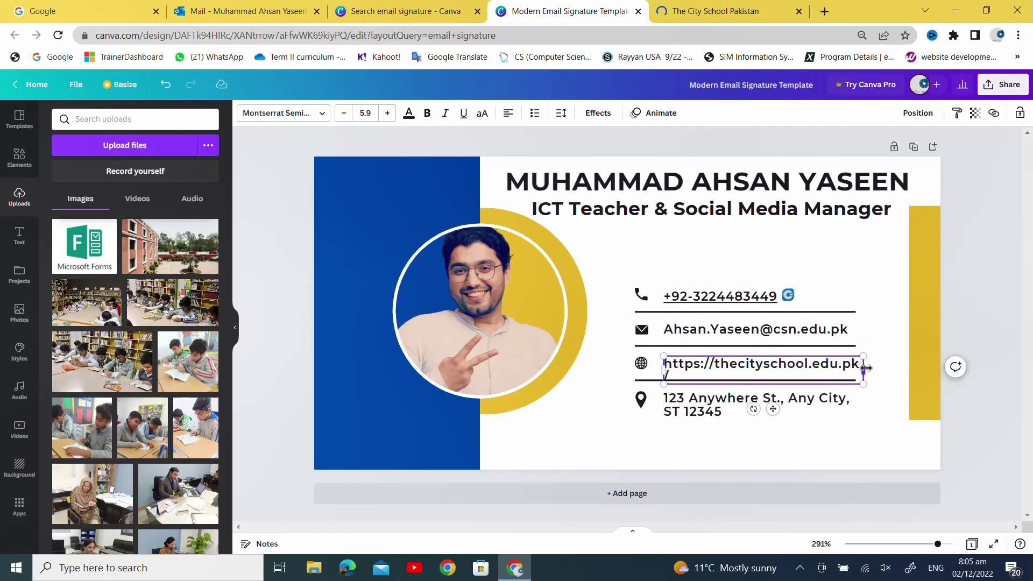
{"action": "left_click", "coordinate": [820, 413]}
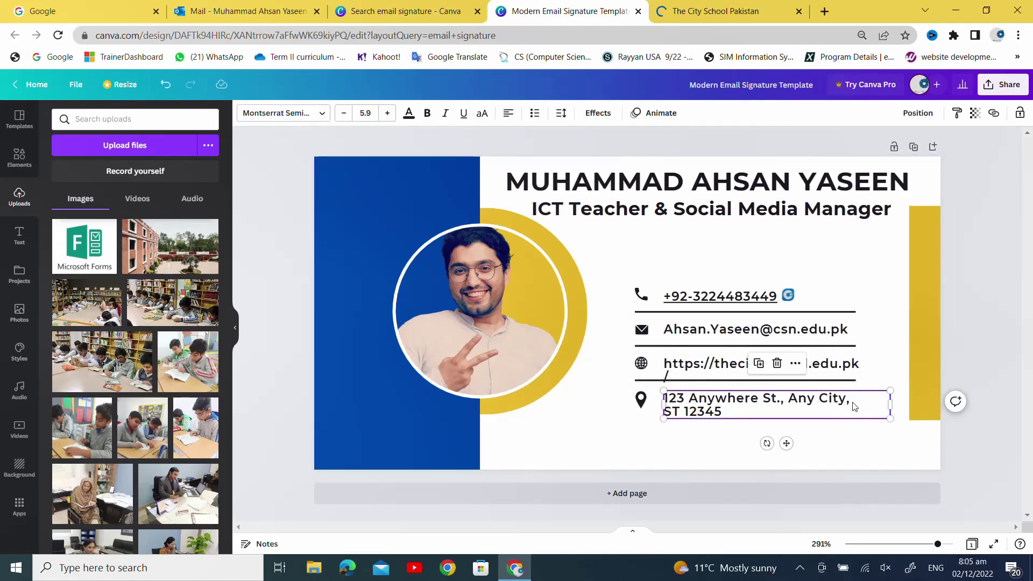